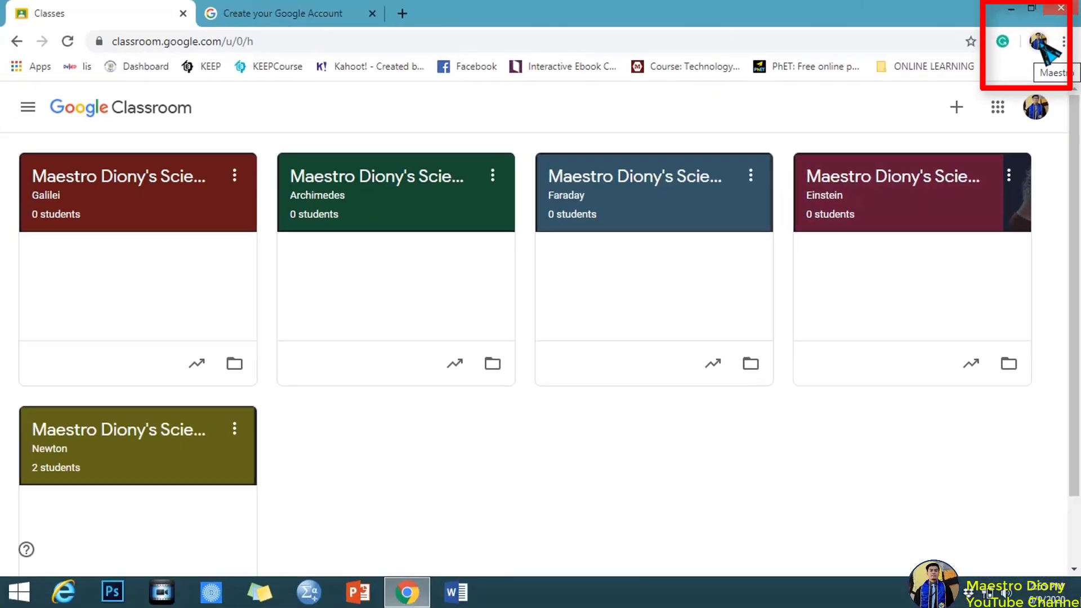
pyautogui.click(991, 91)
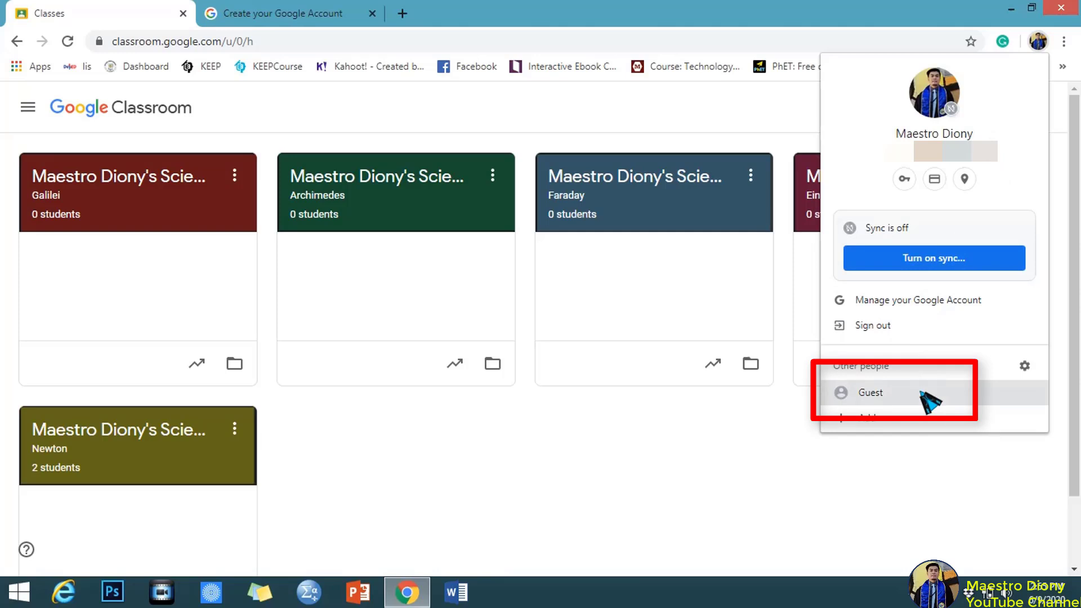
pyautogui.click(924, 394)
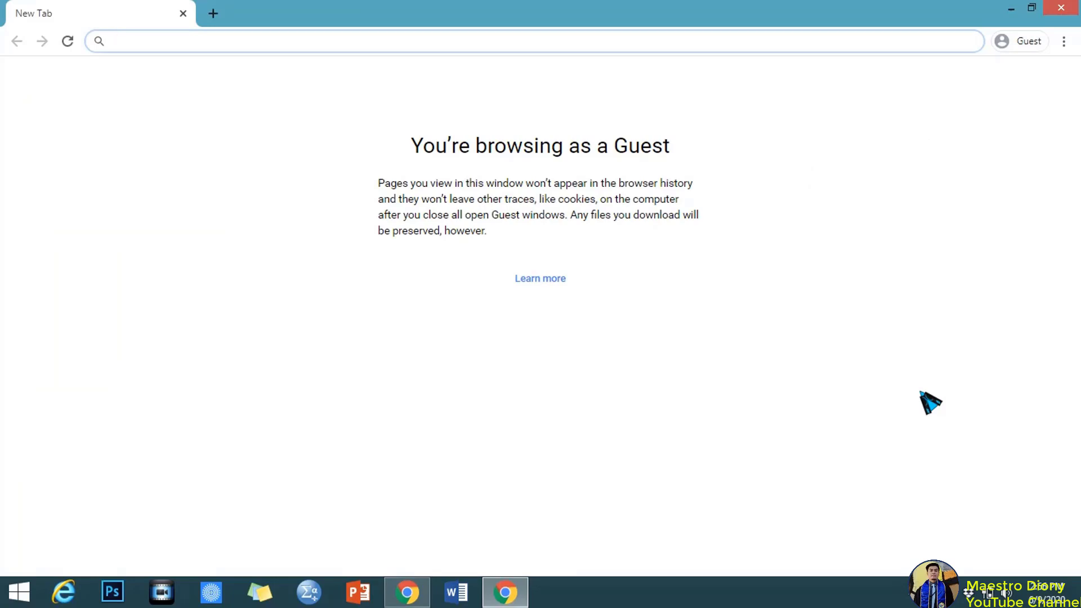
# Bring the Classroom window forward and add a new tab beside the Classes tab.
pyautogui.click(408, 593)
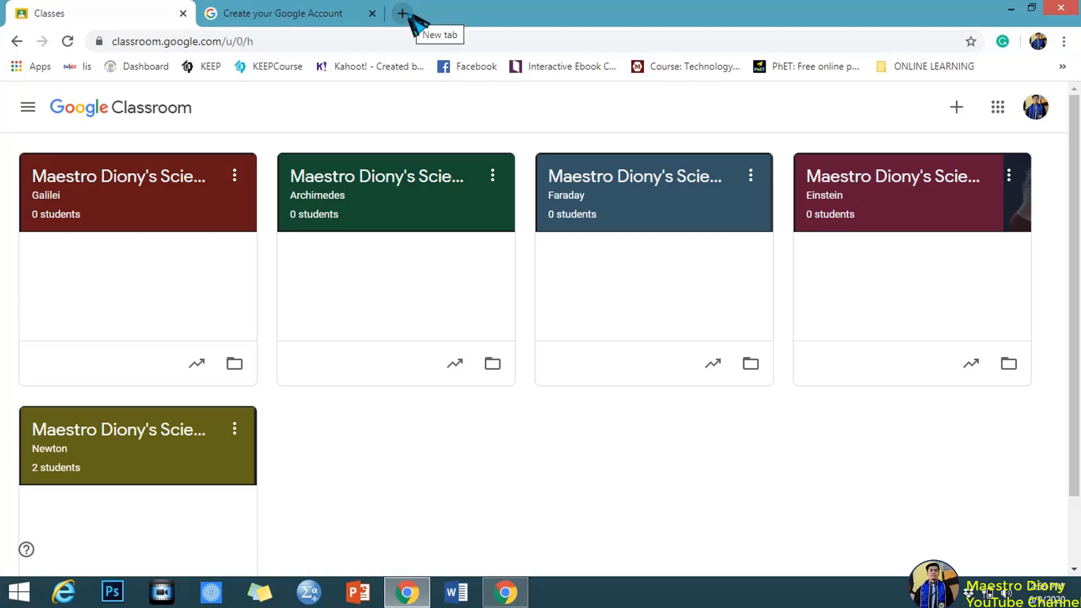
pyautogui.click(403, 13)
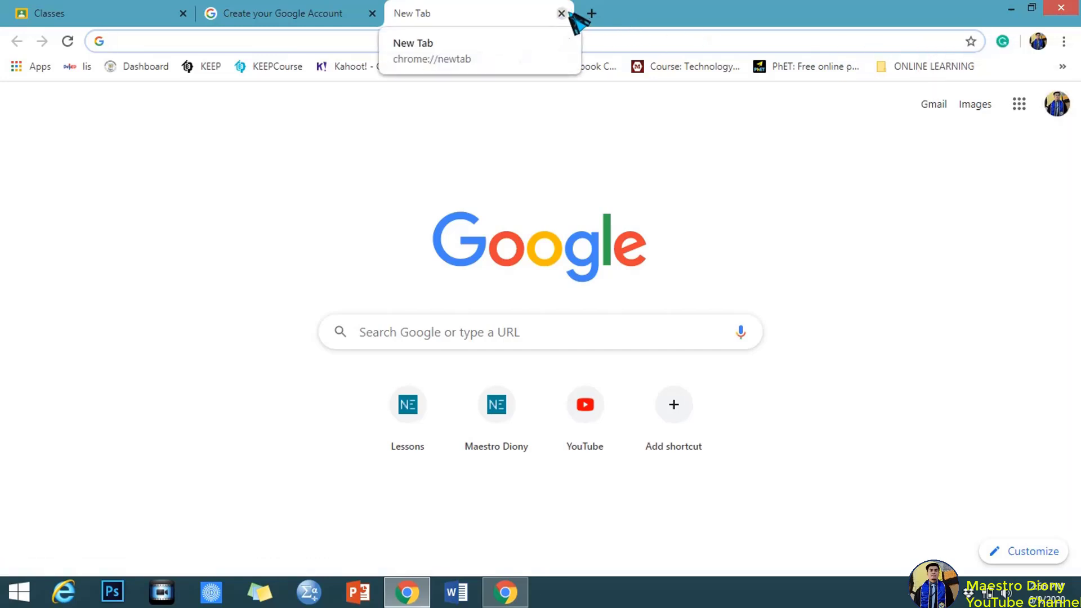
pyautogui.click(138, 18)
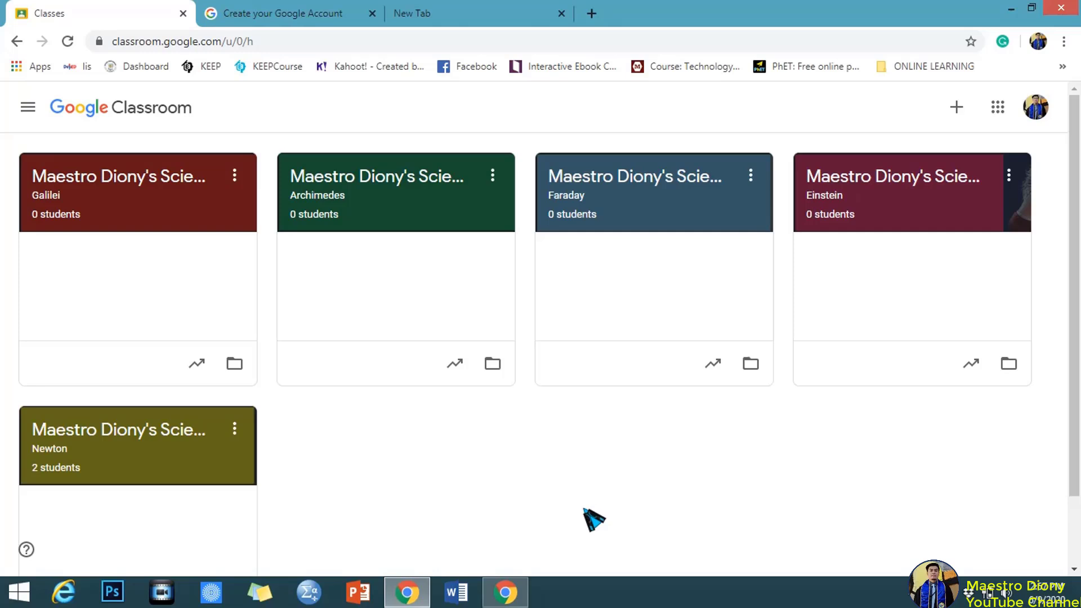
pyautogui.click(1039, 42)
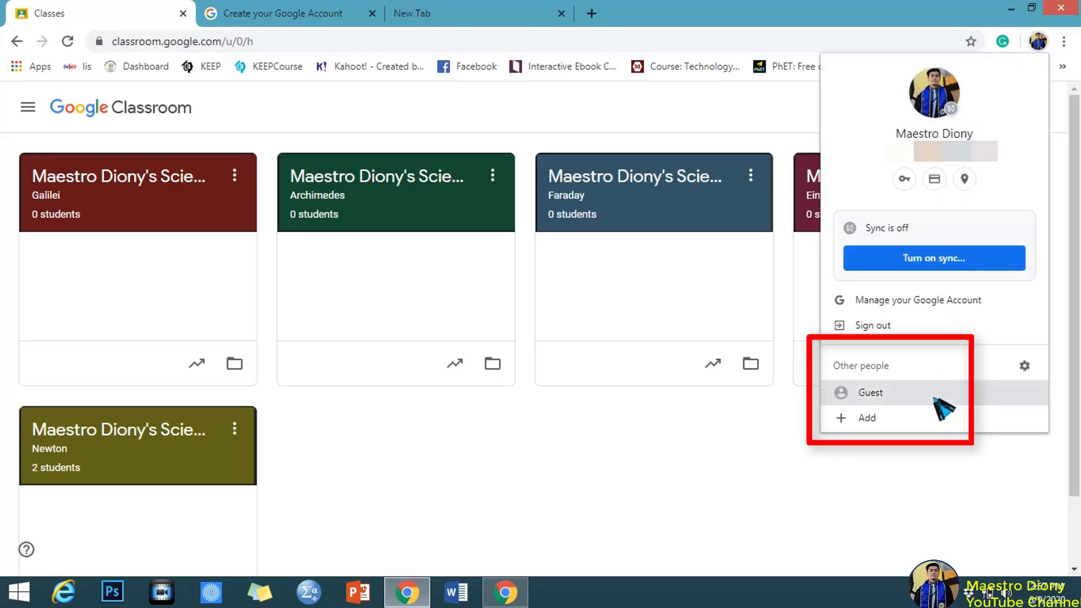
pyautogui.click(935, 398)
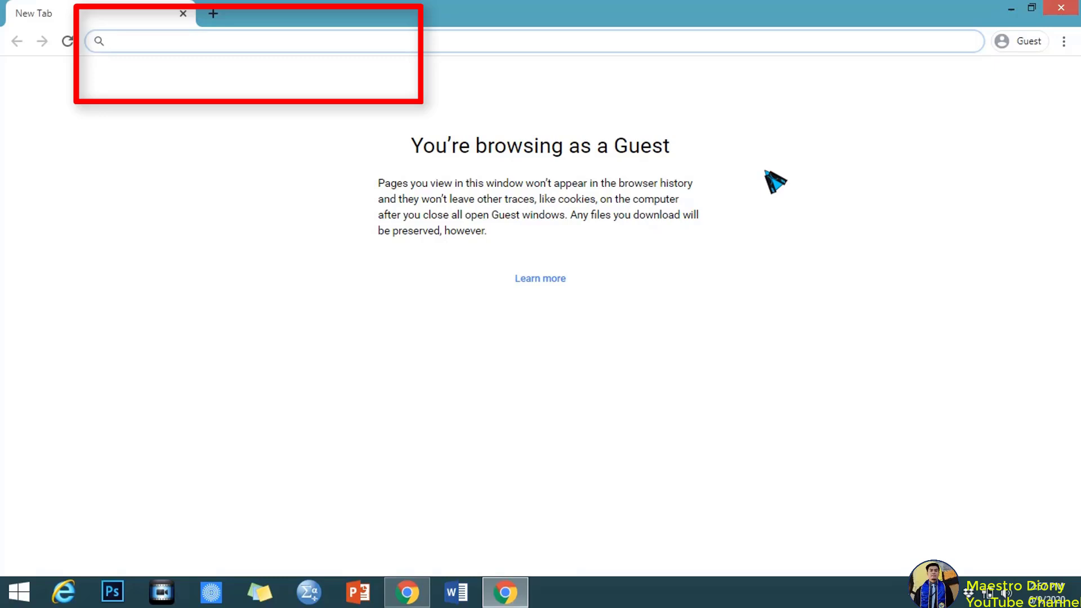
# Search for 'google' and go to the google.com homepage.
pyautogui.write('google.')
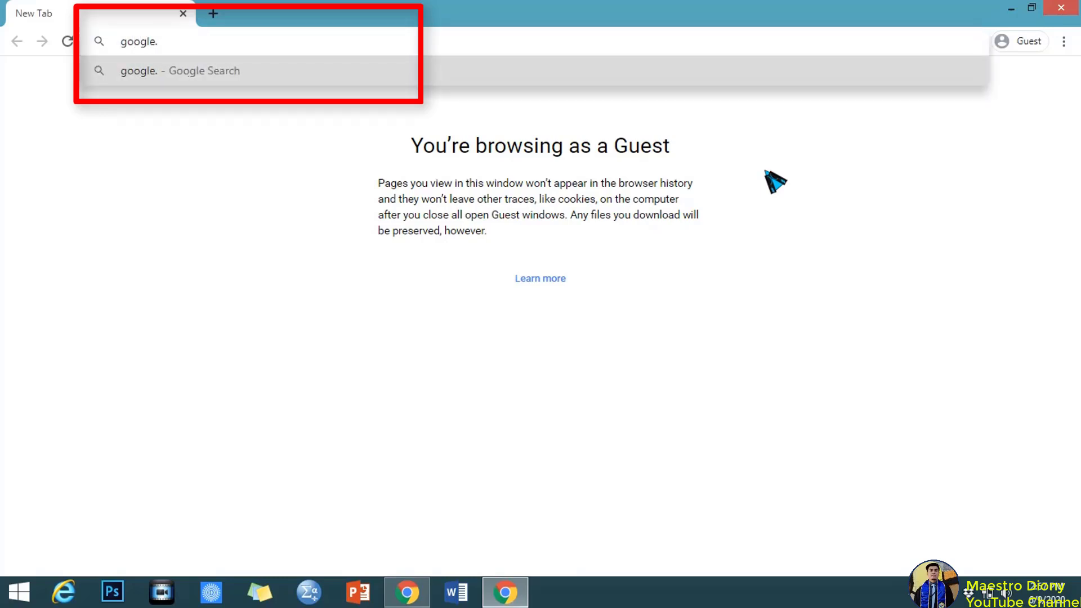
pyautogui.press('BackSpace')
pyautogui.press('Return')
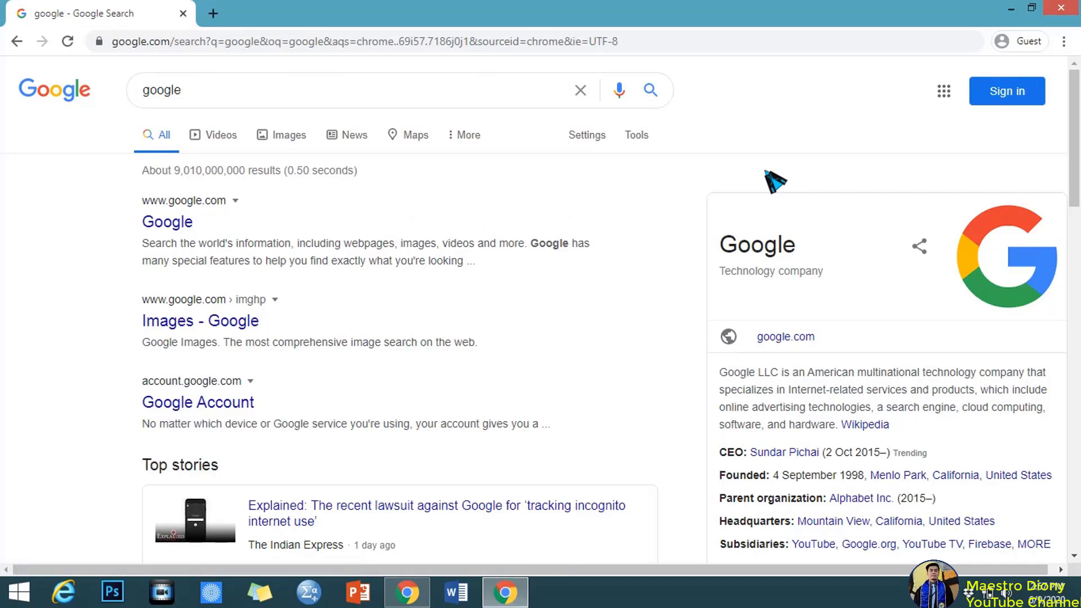
pyautogui.click(186, 228)
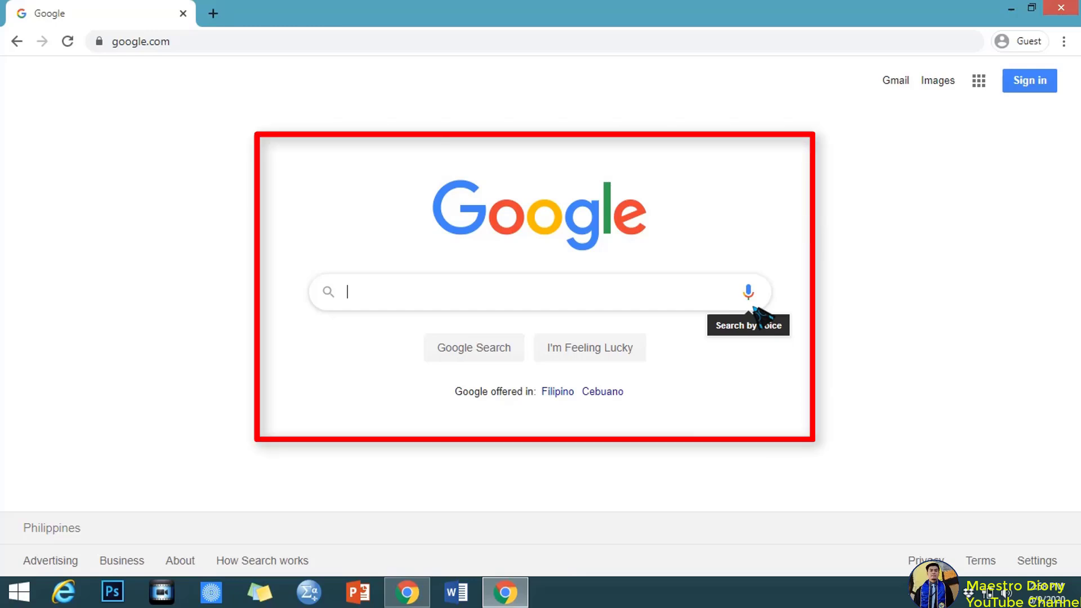
# Search 'classroo.google com', open the Google Classroom page, and continue to Classroom sign-in.
pyautogui.write('class')
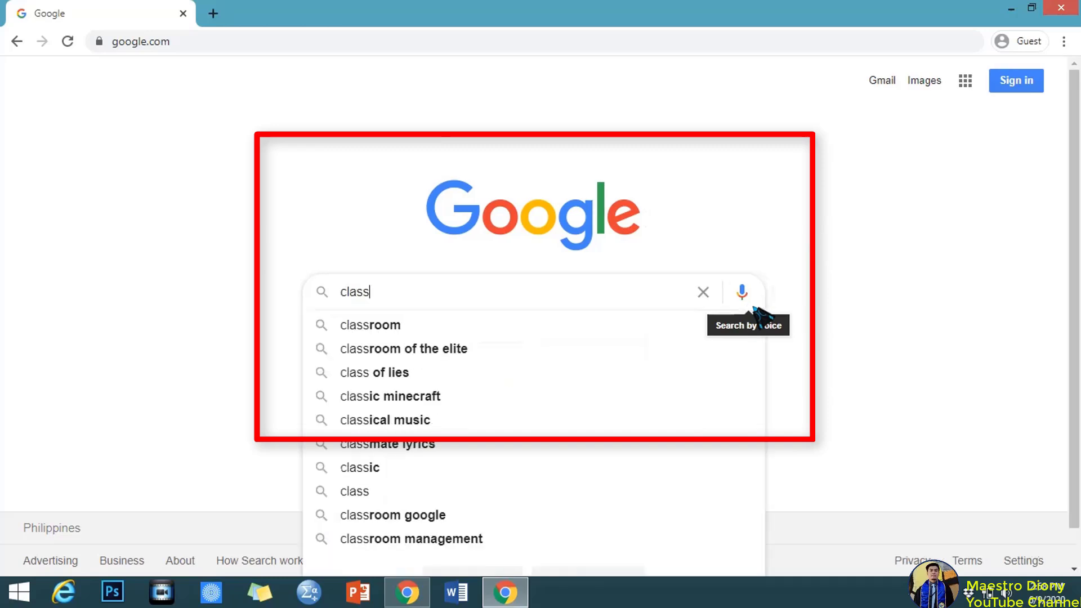
pyautogui.write('roo.')
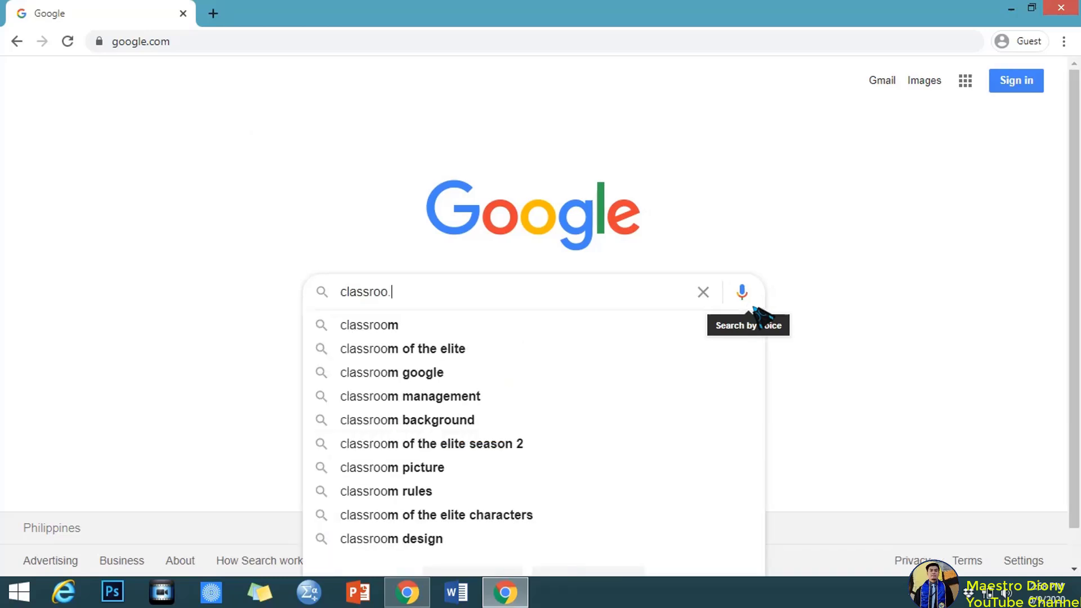
pyautogui.write('google')
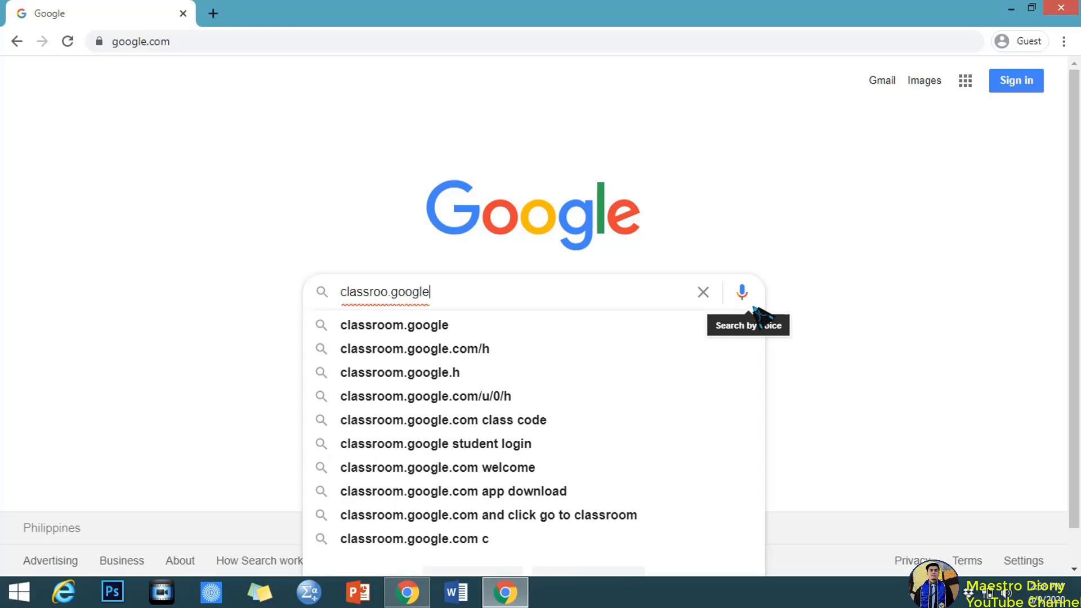
pyautogui.write('com')
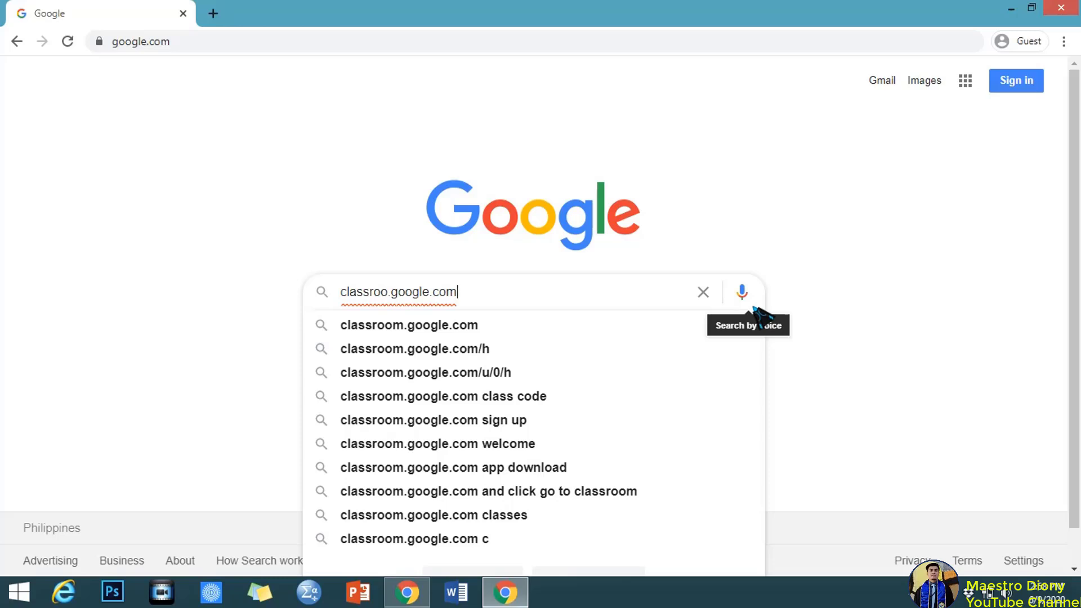
pyautogui.press('Return')
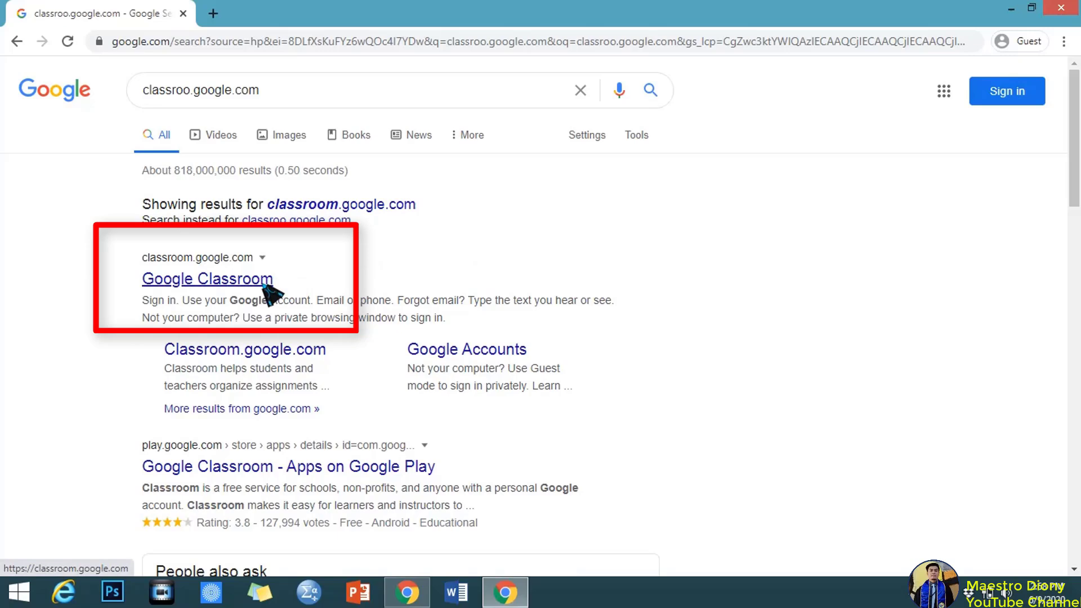
pyautogui.click(263, 284)
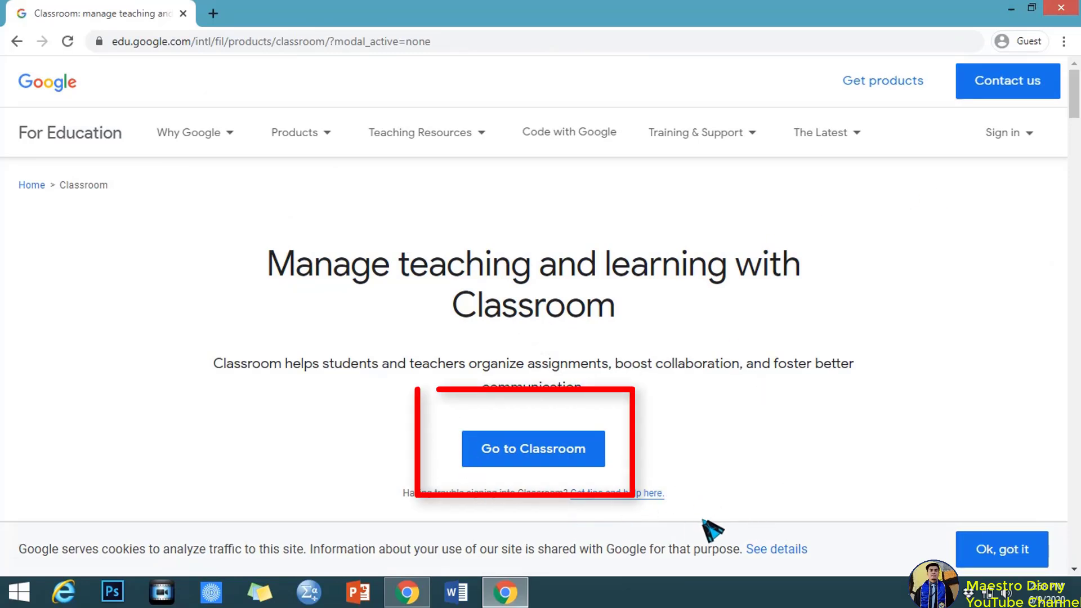
pyautogui.click(585, 466)
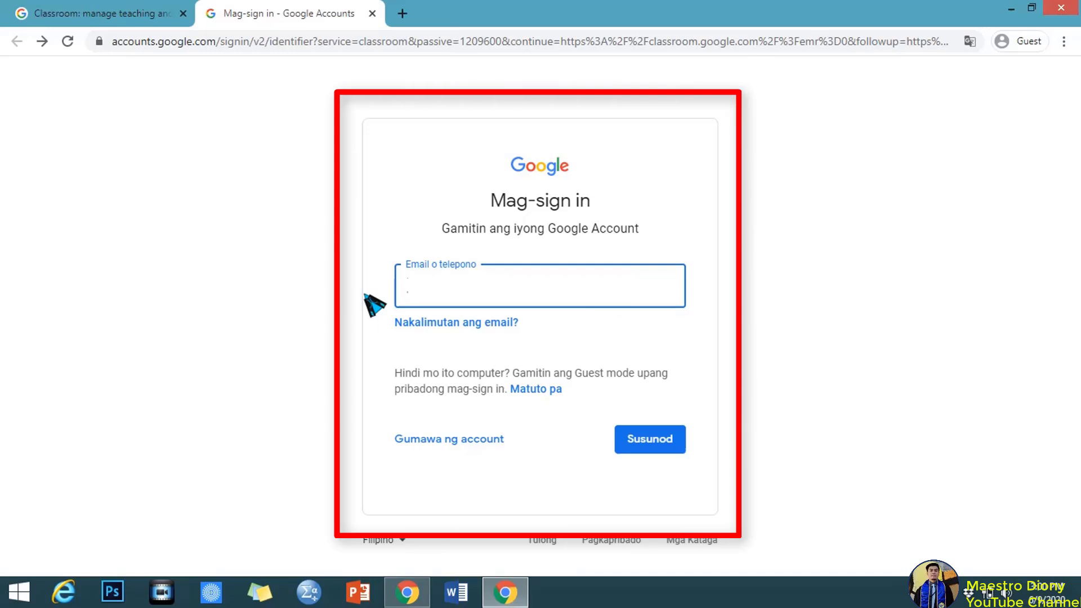
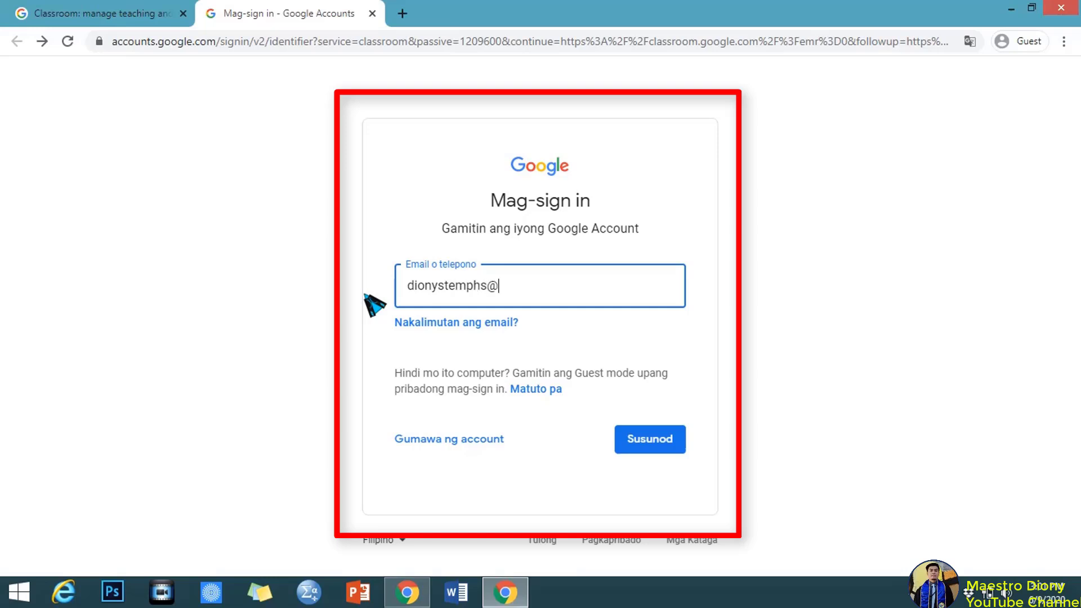
# Sign in to the guest window with the student's e-mail address and account password.
pyautogui.click(652, 439)
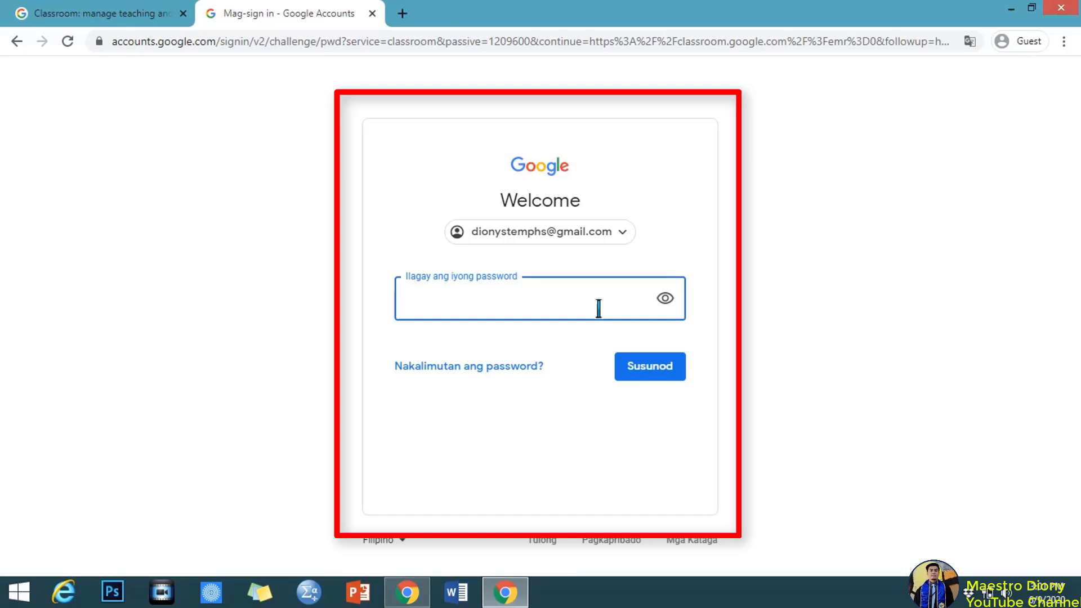
pyautogui.write('••••')
pyautogui.click(669, 374)
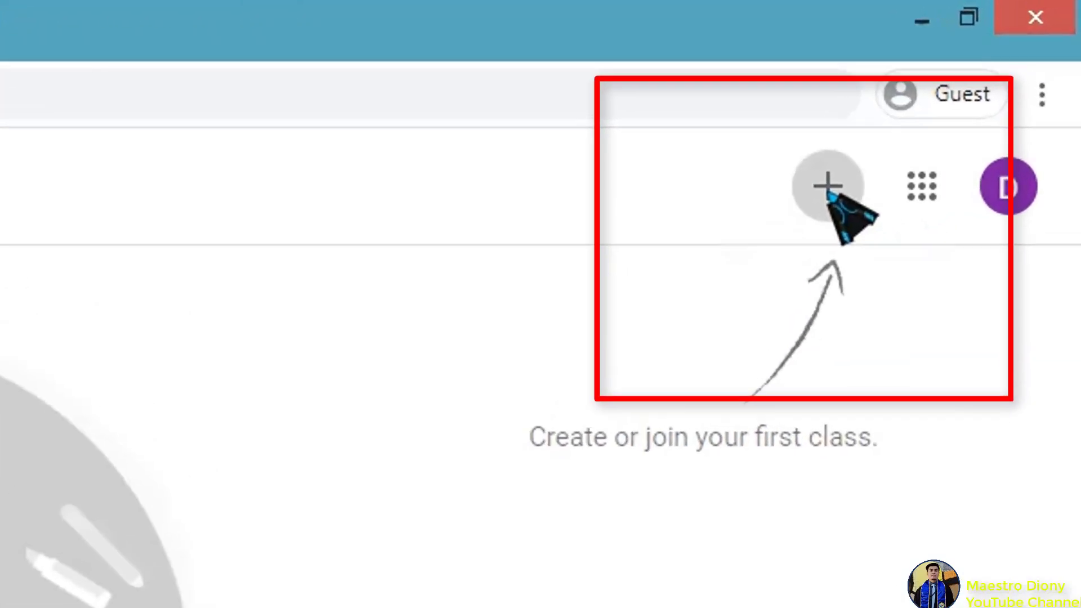
# Choose Join class from the + menu in the student's Classroom.
pyautogui.click(970, 82)
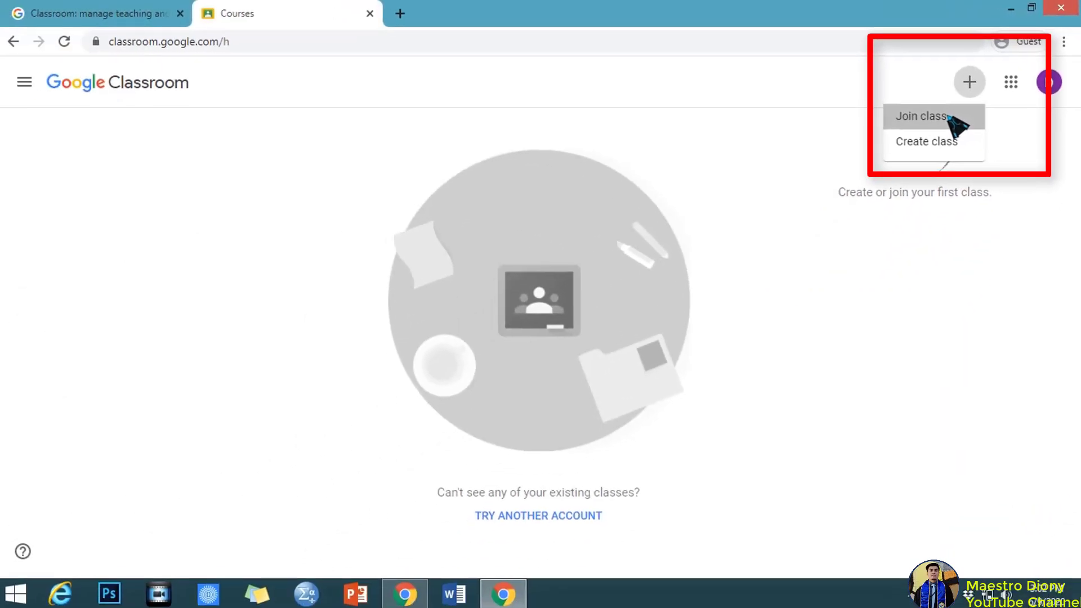
pyautogui.click(754, 290)
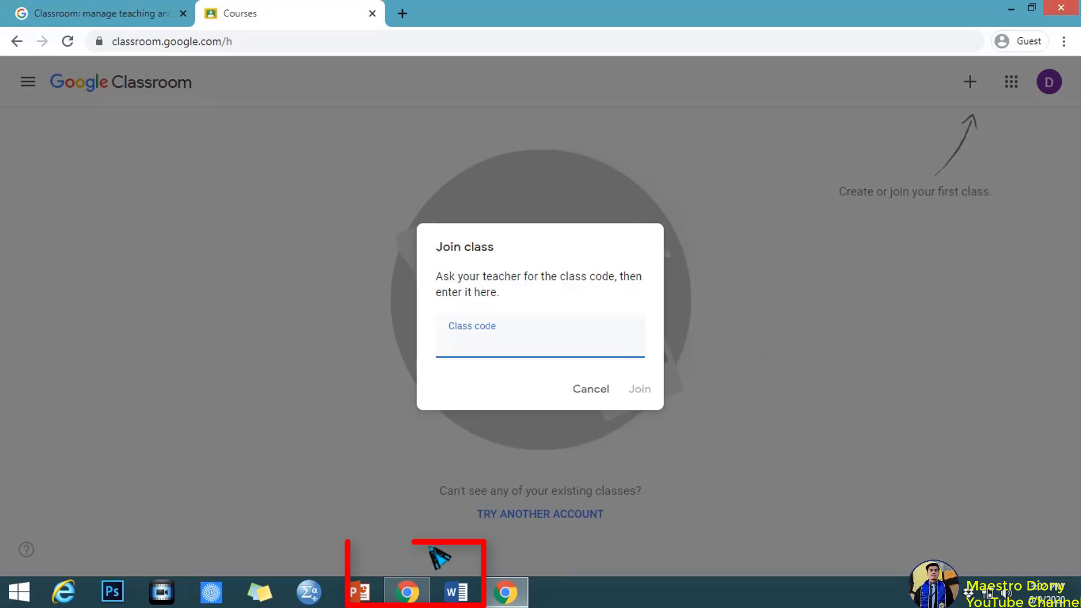
# In the teacher's window, open the Galilei class and display its class code full screen.
pyautogui.click(415, 592)
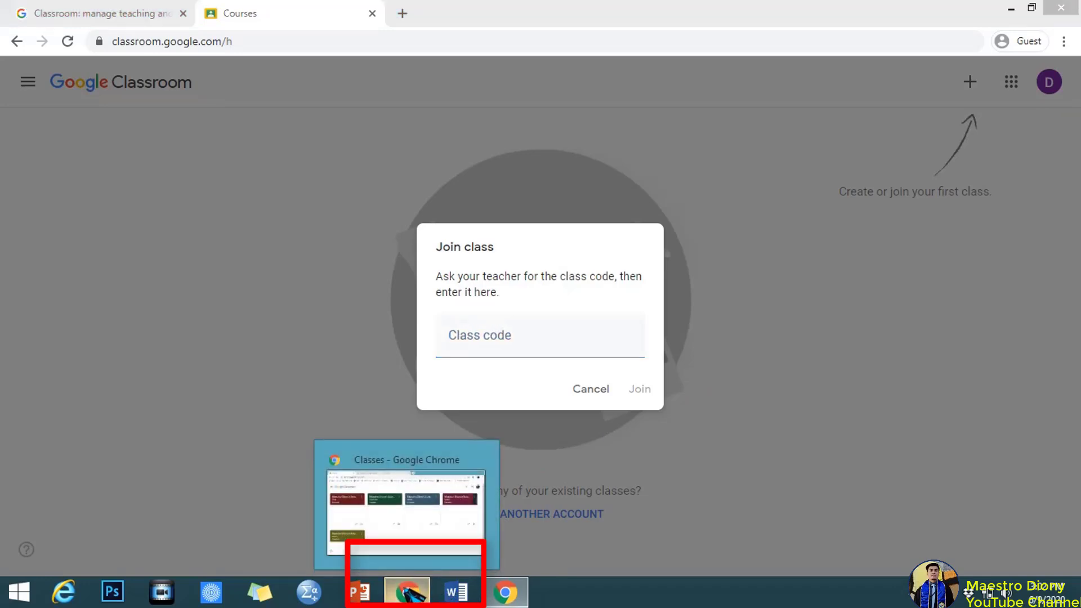
pyautogui.click(413, 593)
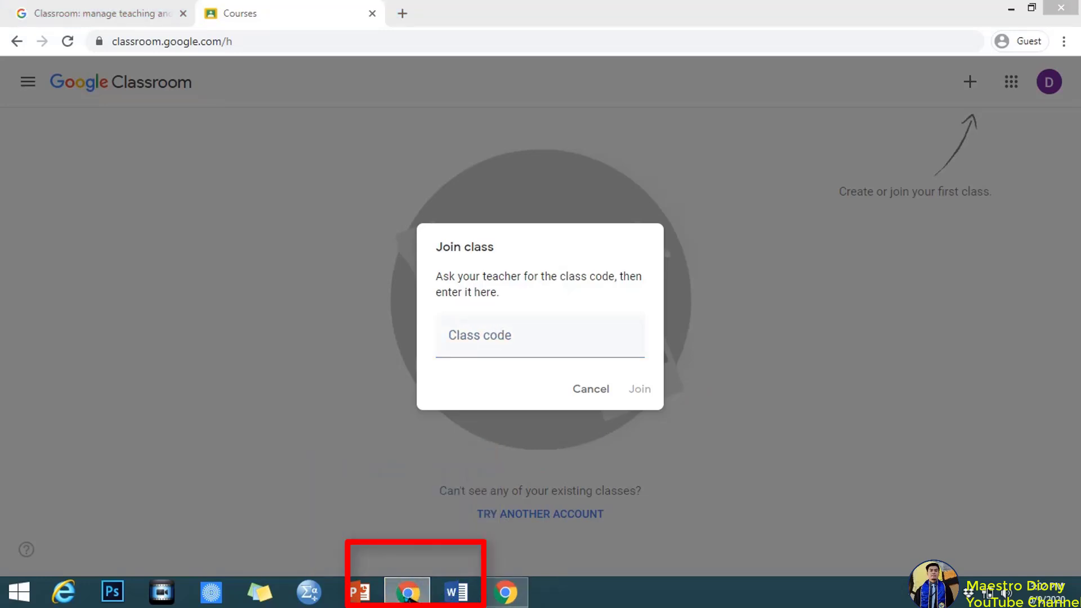
pyautogui.click(406, 593)
pyautogui.moveTo(406, 592)
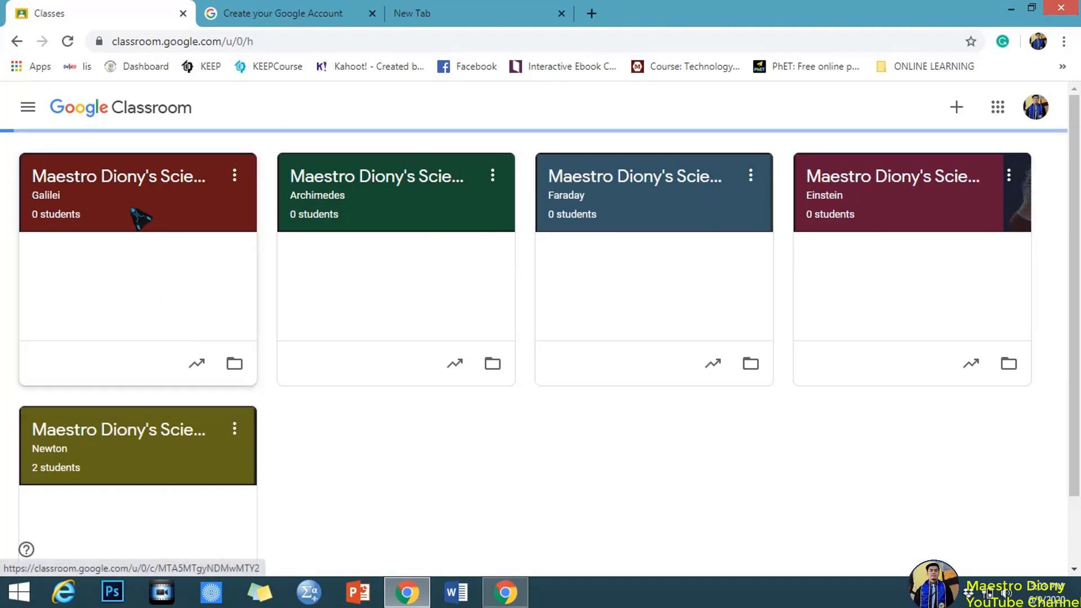
pyautogui.click(138, 218)
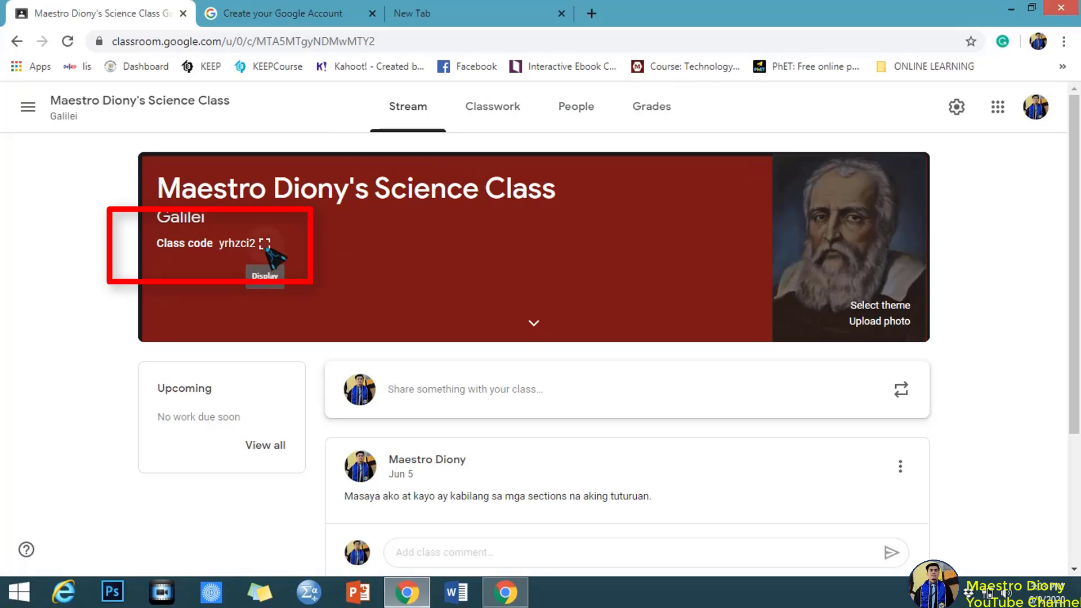
pyautogui.click(265, 246)
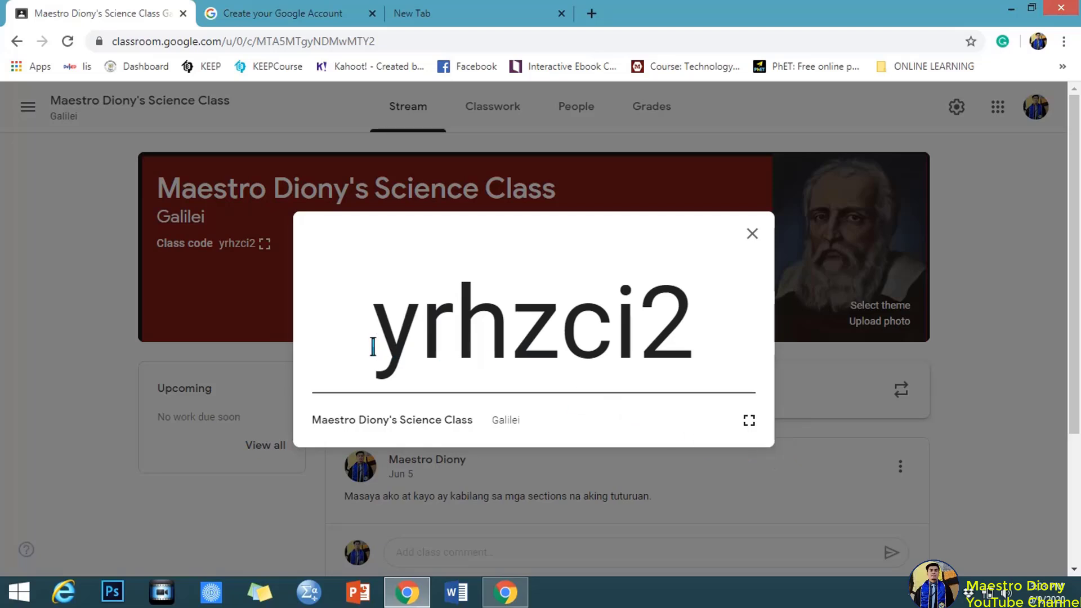
# Copy the class code, close the enlarged display, and return to the student's window.
pyautogui.moveTo(374, 345); pyautogui.dragTo(712, 345)
pyautogui.hotkey('ctrl', 'c')
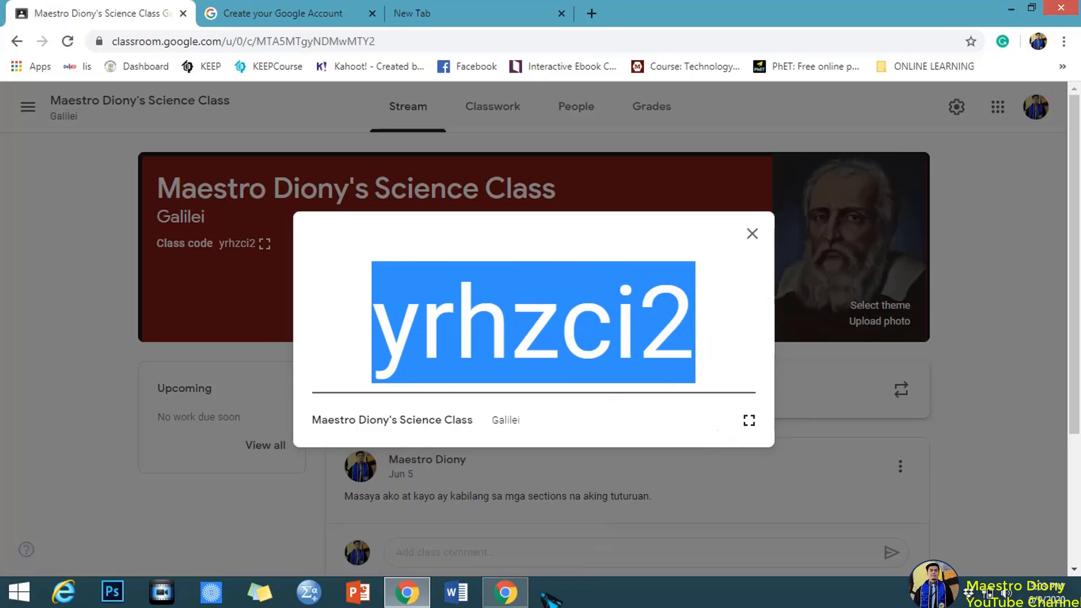
pyautogui.click(751, 234)
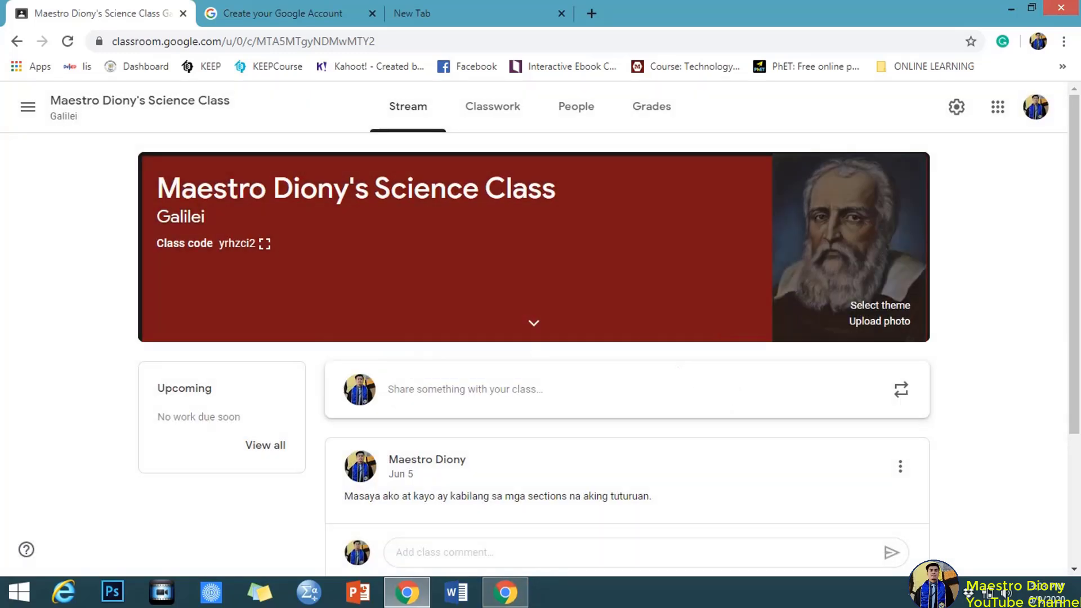
pyautogui.click(509, 594)
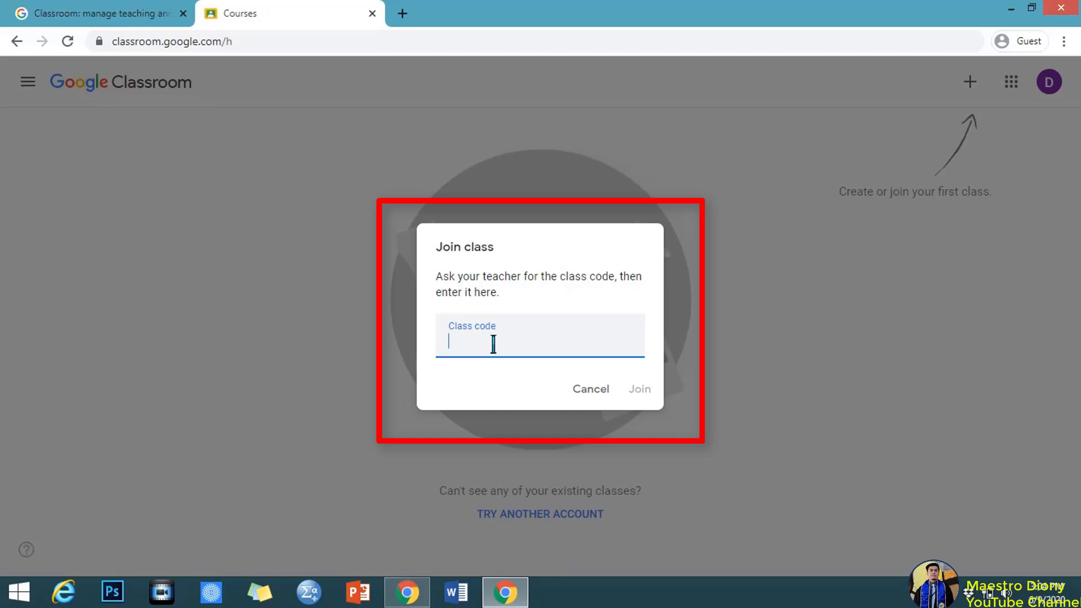
# Paste the copied class code into the join form and join the Galilei class.
pyautogui.hotkey('ctrl', 'v')
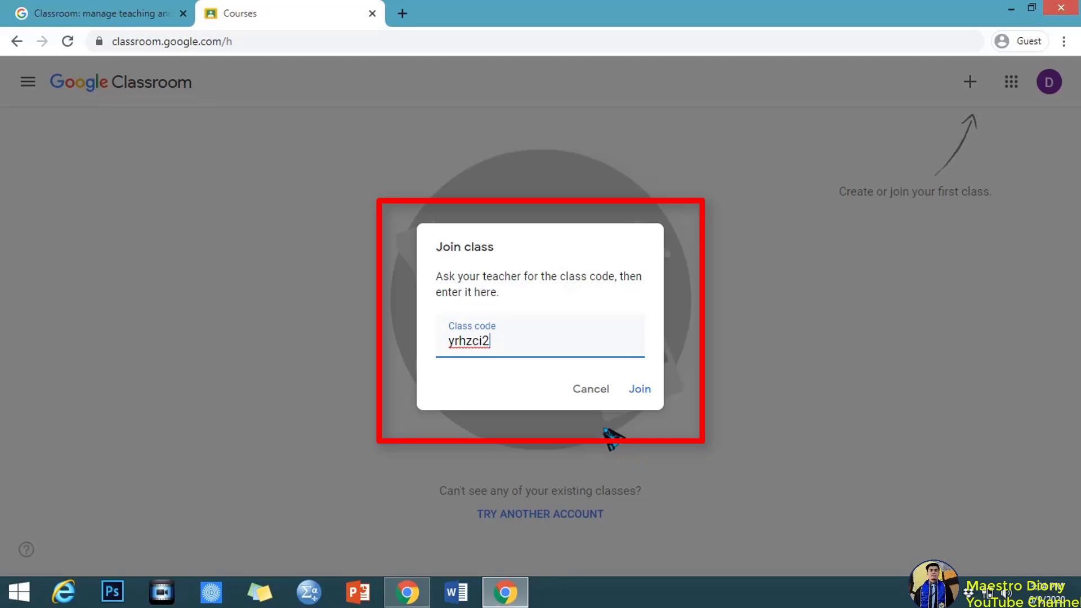
pyautogui.click(648, 390)
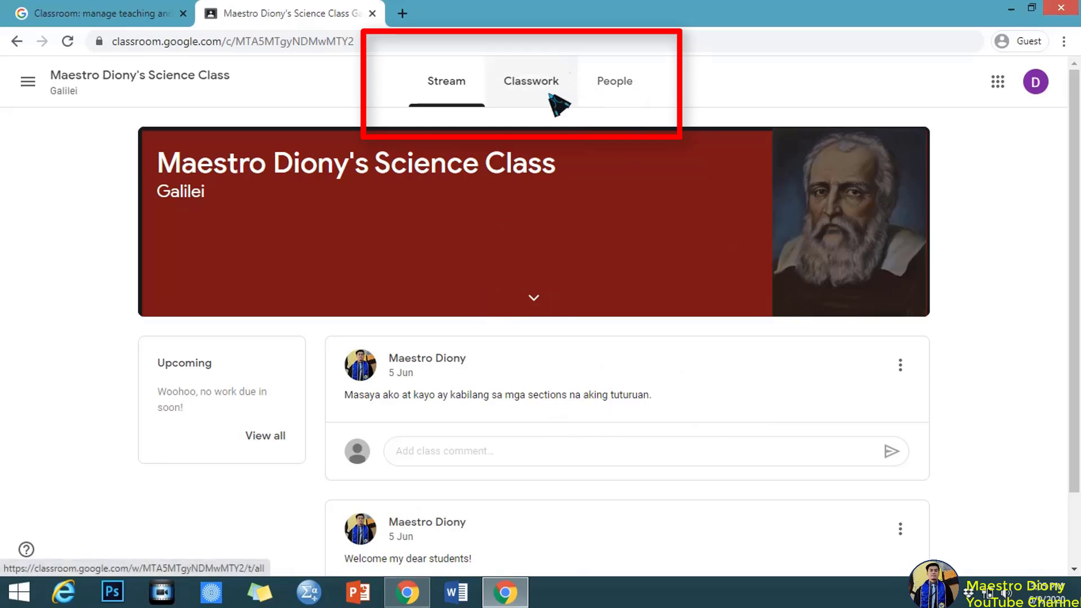
# Look over the class stream's welcome posts, then view the Classwork page as the student.
pyautogui.scroll(-2, 617, 312)
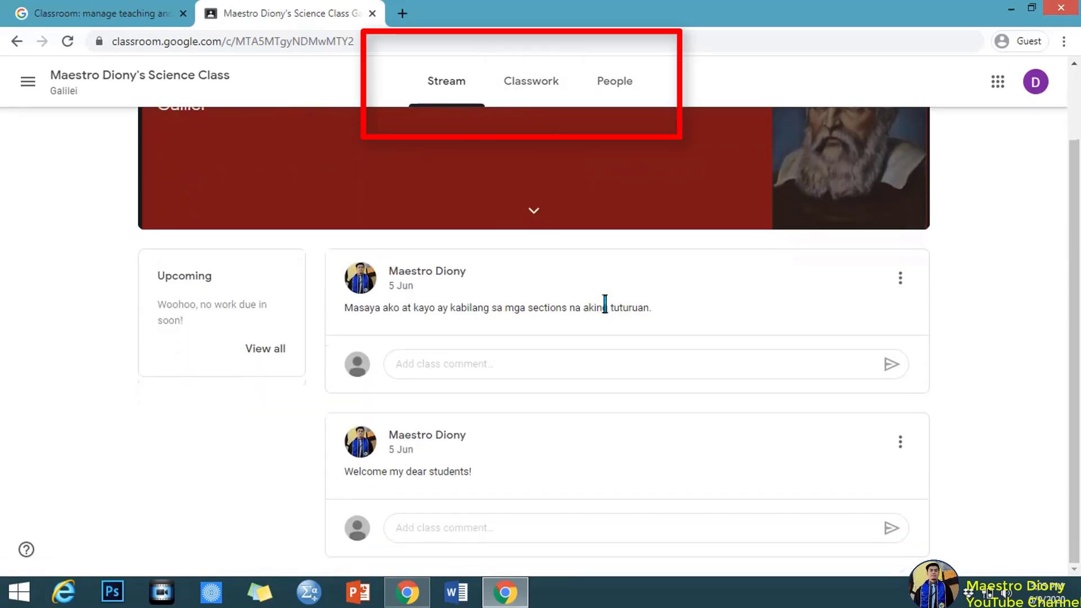
pyautogui.scroll(2, 616, 316)
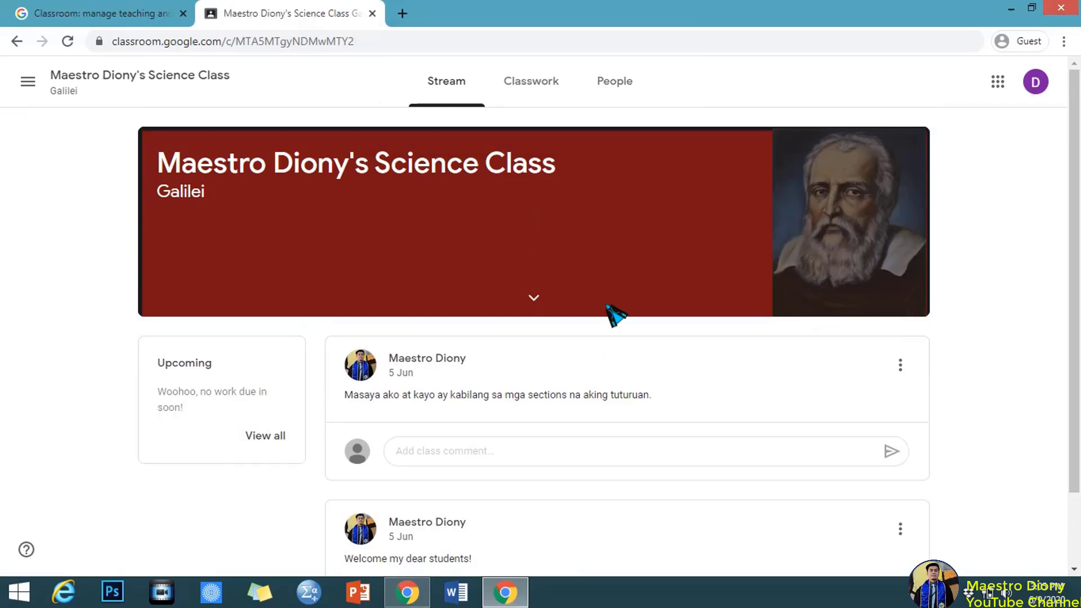
pyautogui.scroll(-2, 615, 314)
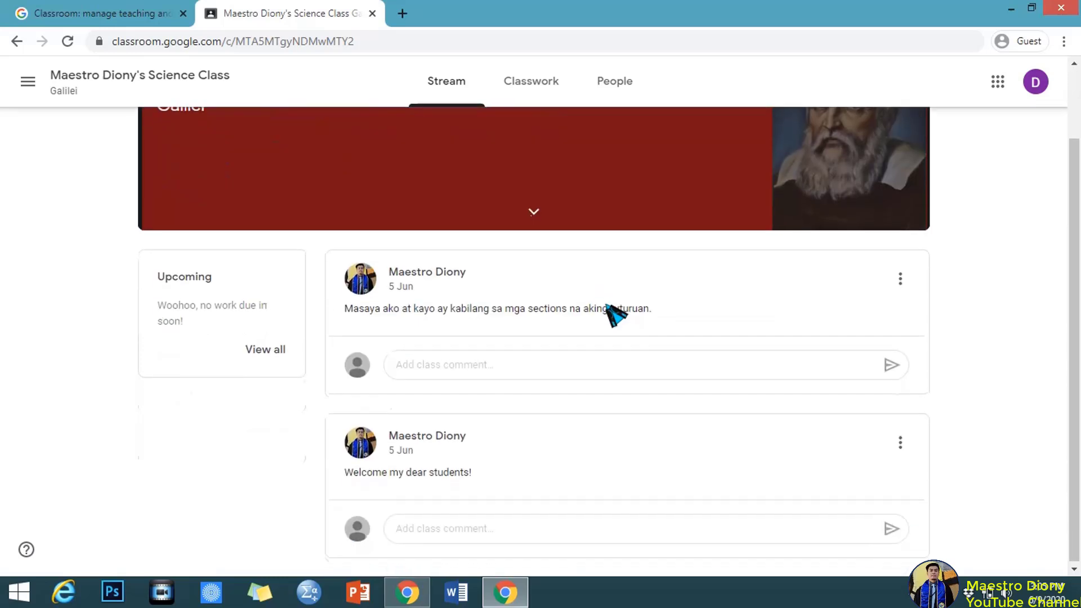
pyautogui.scroll(2, 615, 310)
pyautogui.click(558, 90)
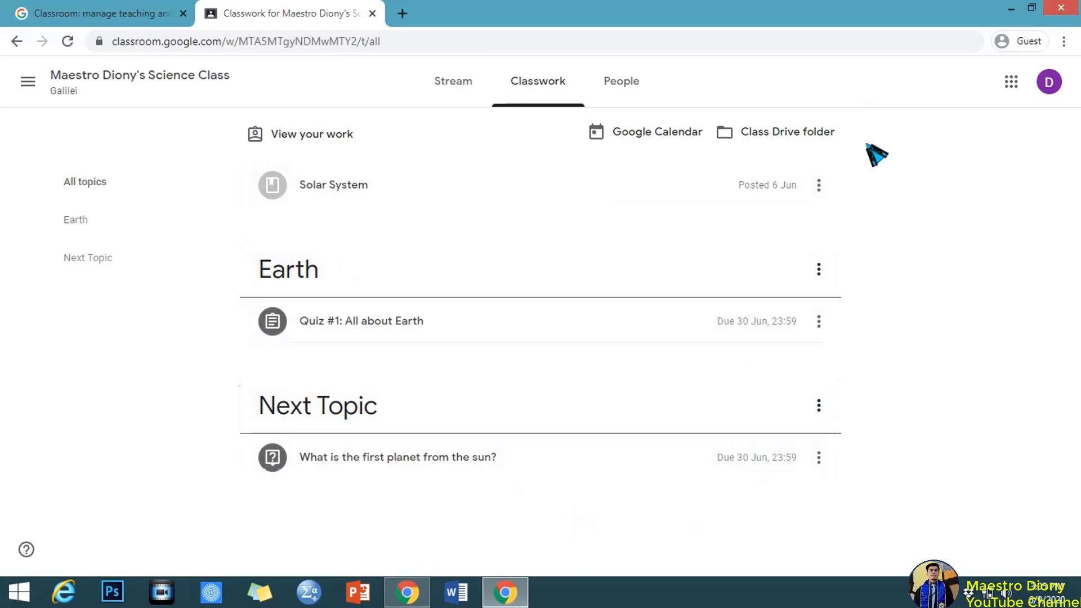
# As the student, browse the class's People and Classwork lists, then return to the teacher's Chrome window.
pyautogui.click(613, 86)
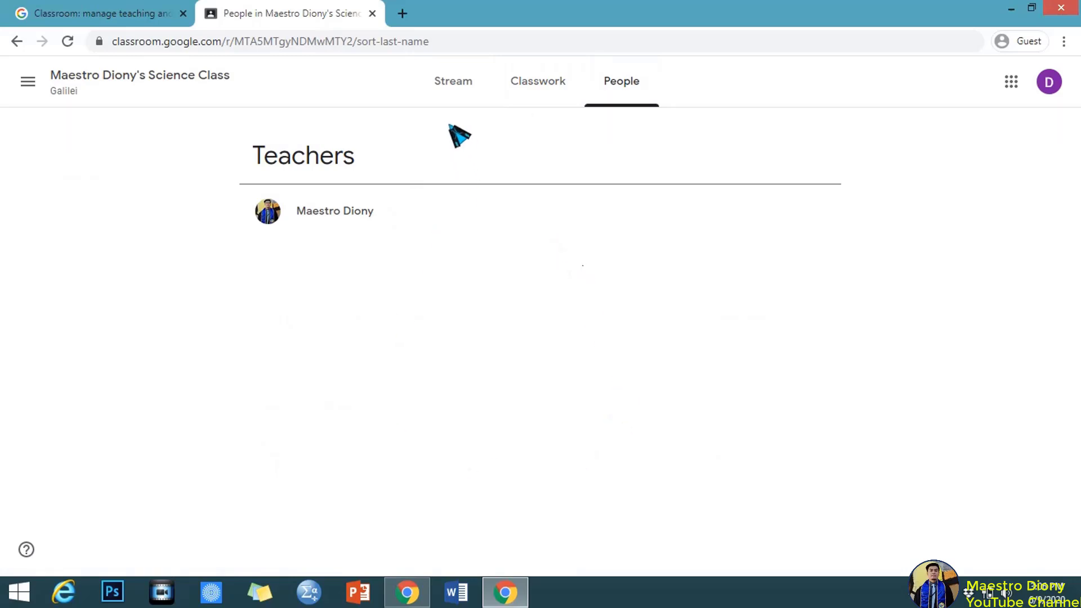
pyautogui.click(566, 85)
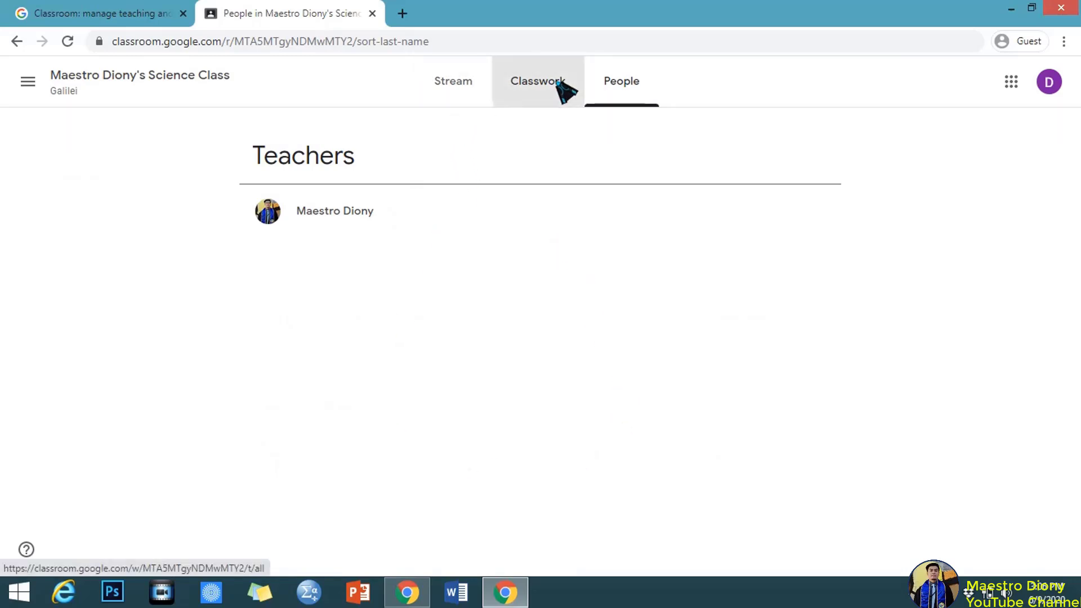
pyautogui.click(615, 82)
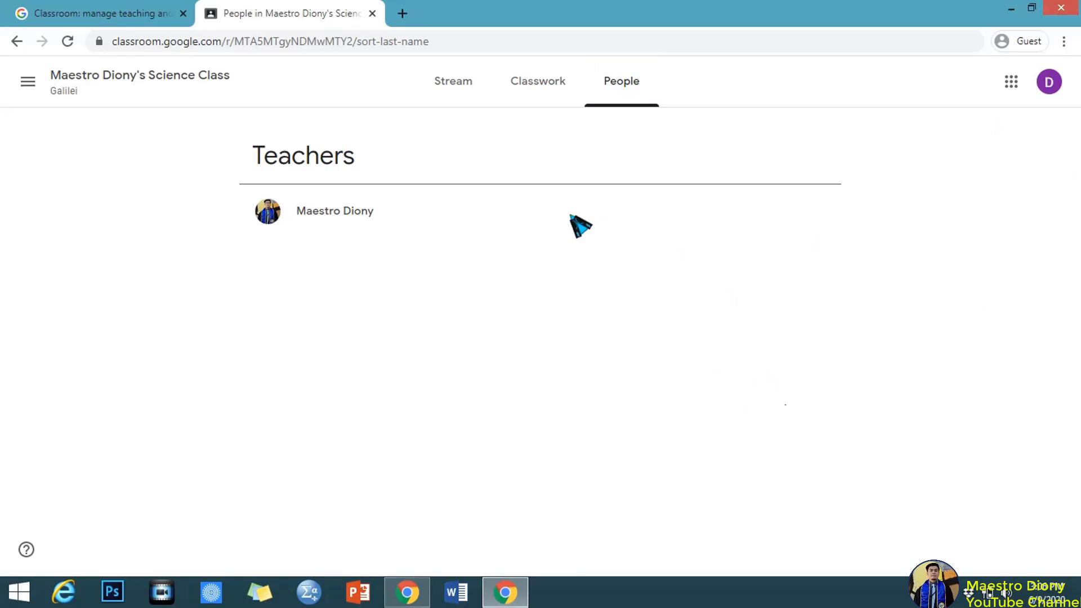
pyautogui.click(455, 86)
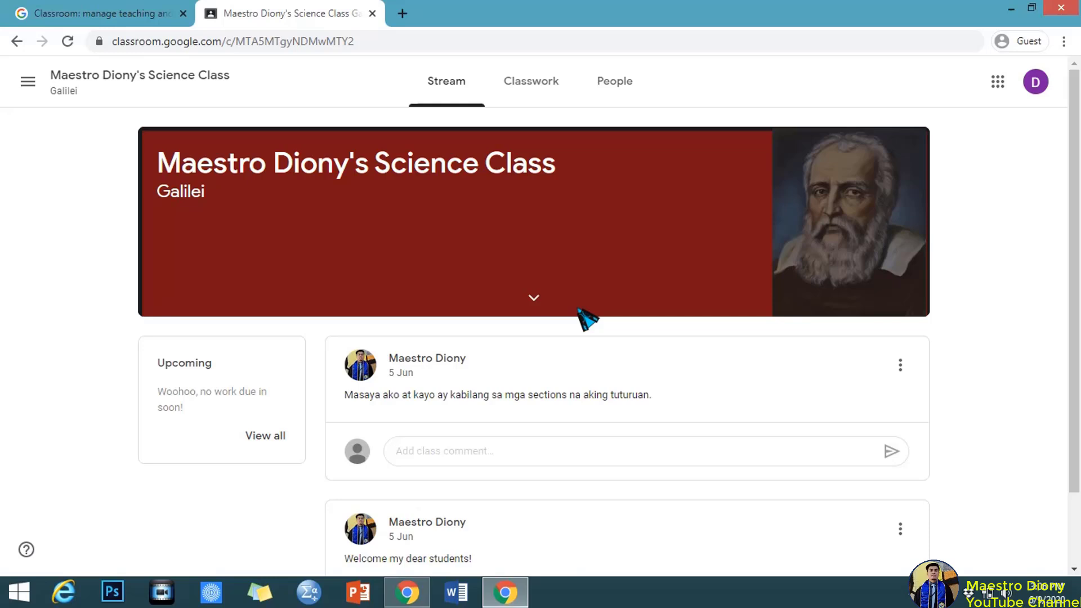
pyautogui.click(407, 592)
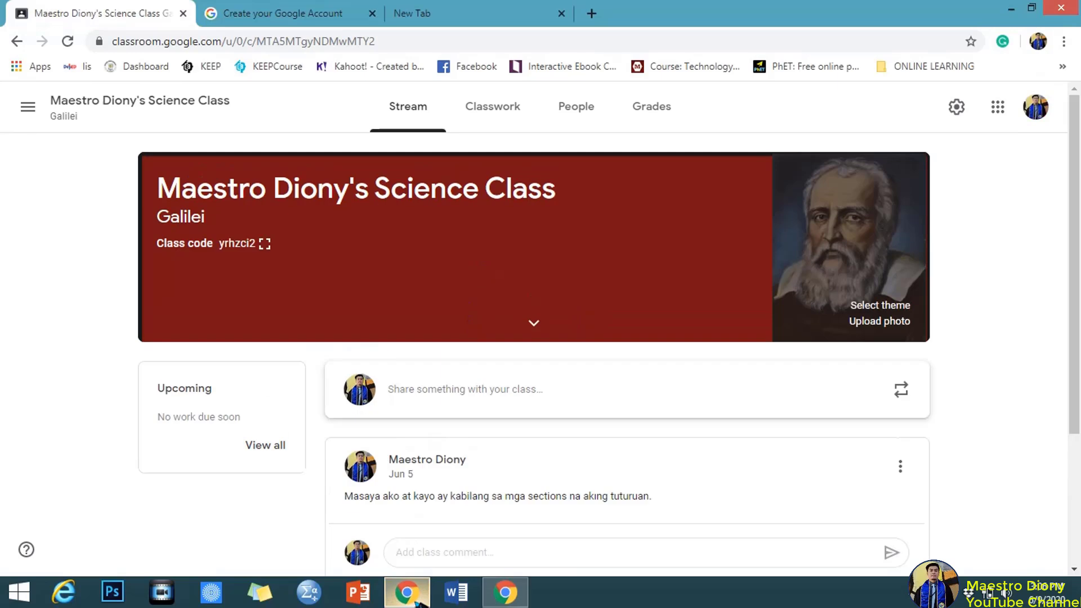
pyautogui.click(318, 18)
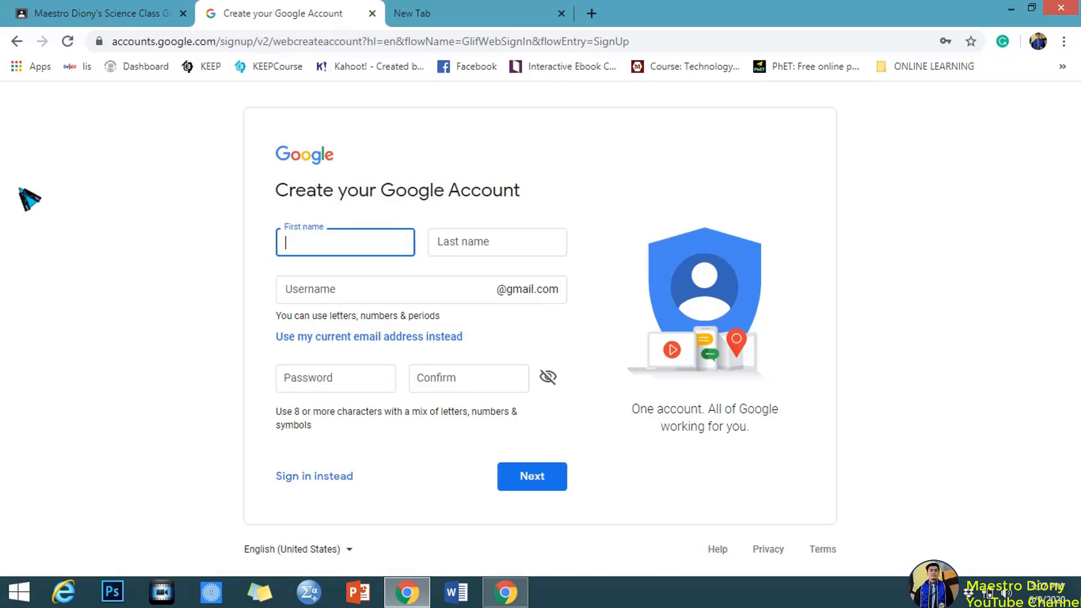
pyautogui.click(85, 10)
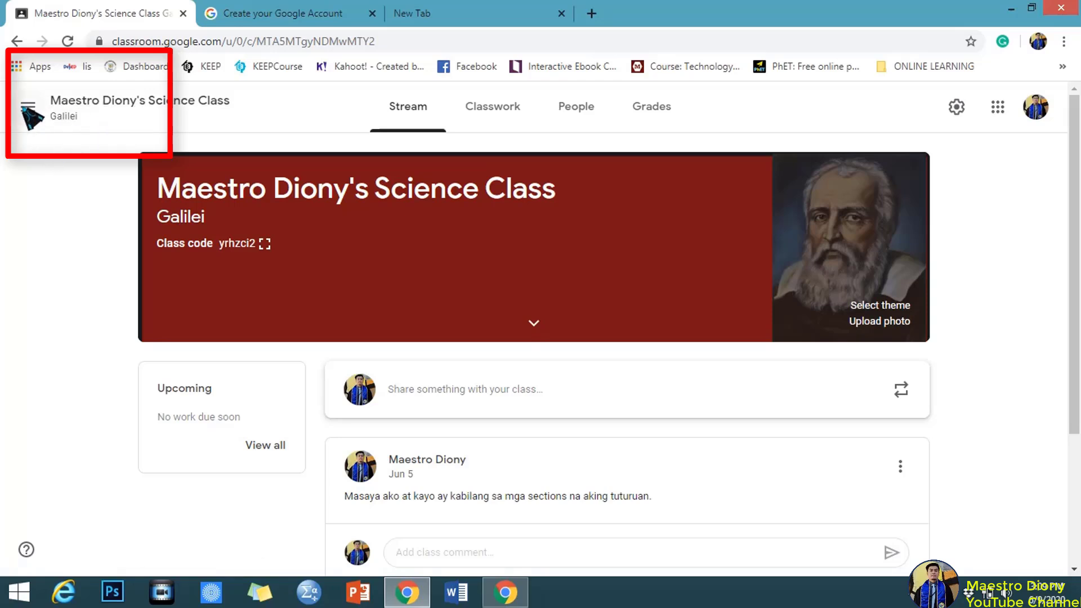
# Return to the Classes home page showing all five teaching classes and open the create/join menu.
pyautogui.click(26, 106)
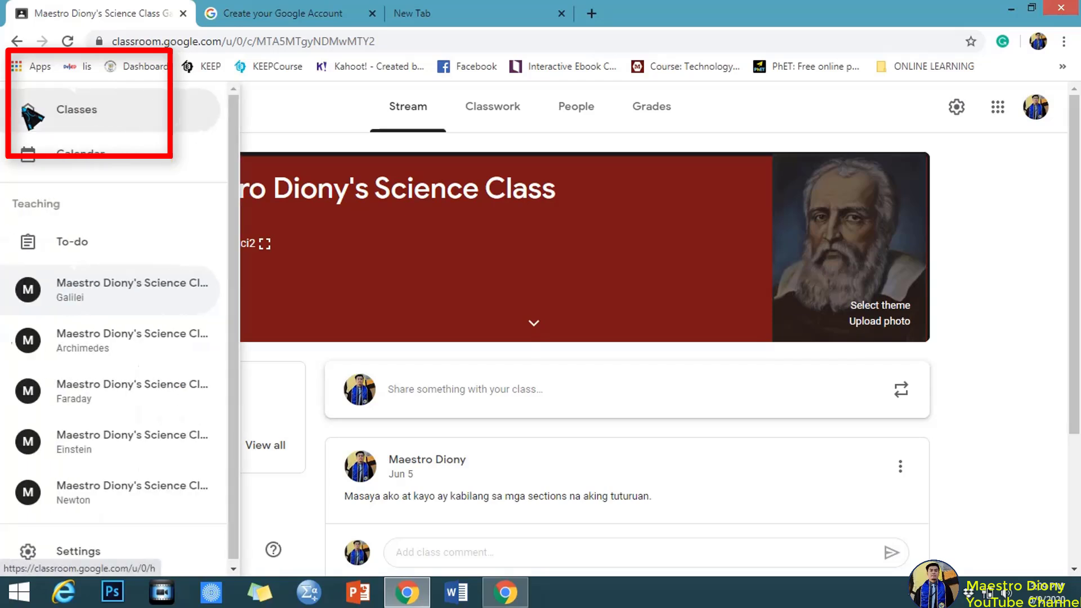
pyautogui.click(125, 127)
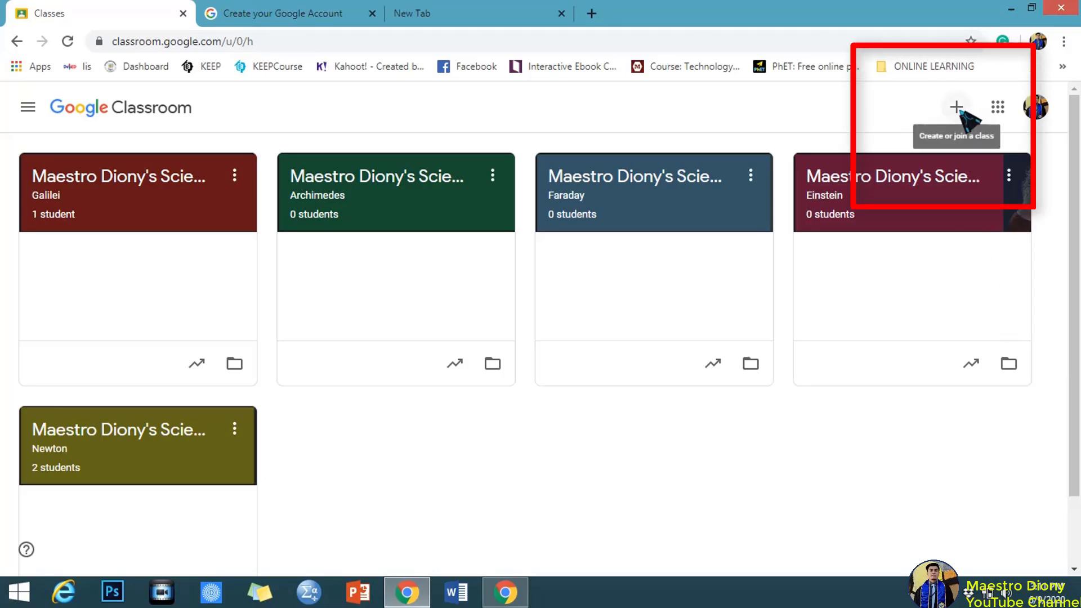
pyautogui.click(957, 108)
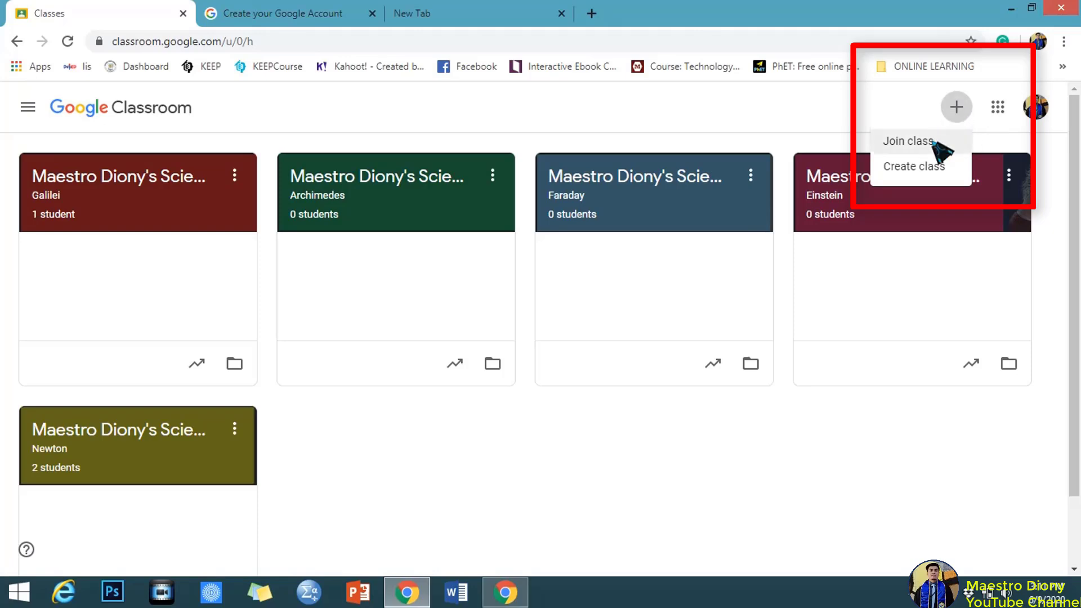
# Start creating a new class and confirm the school-use notice checkbox.
pyautogui.click(935, 166)
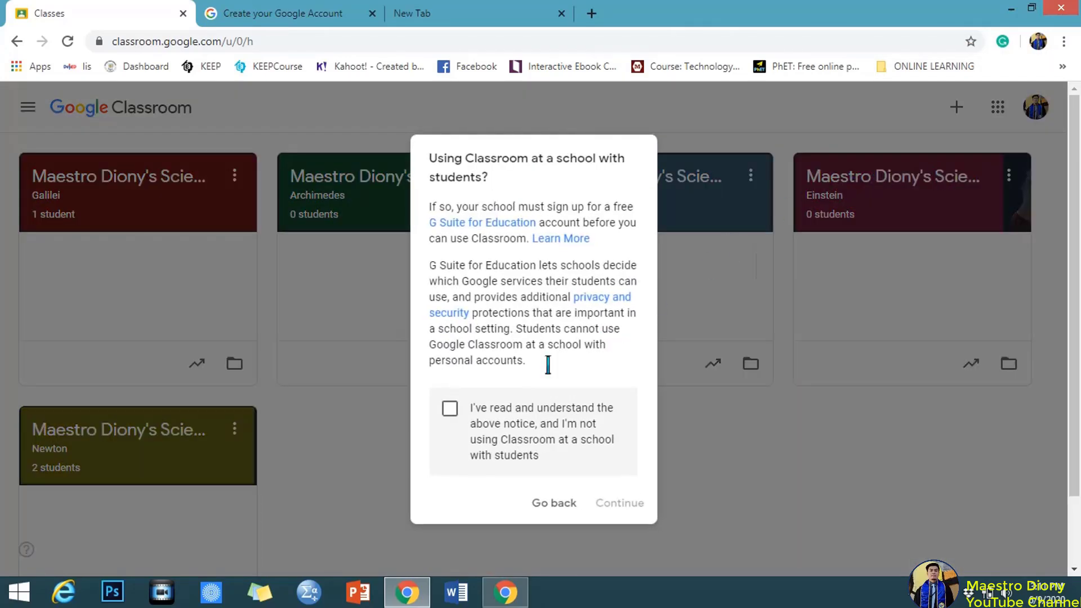
pyautogui.click(450, 409)
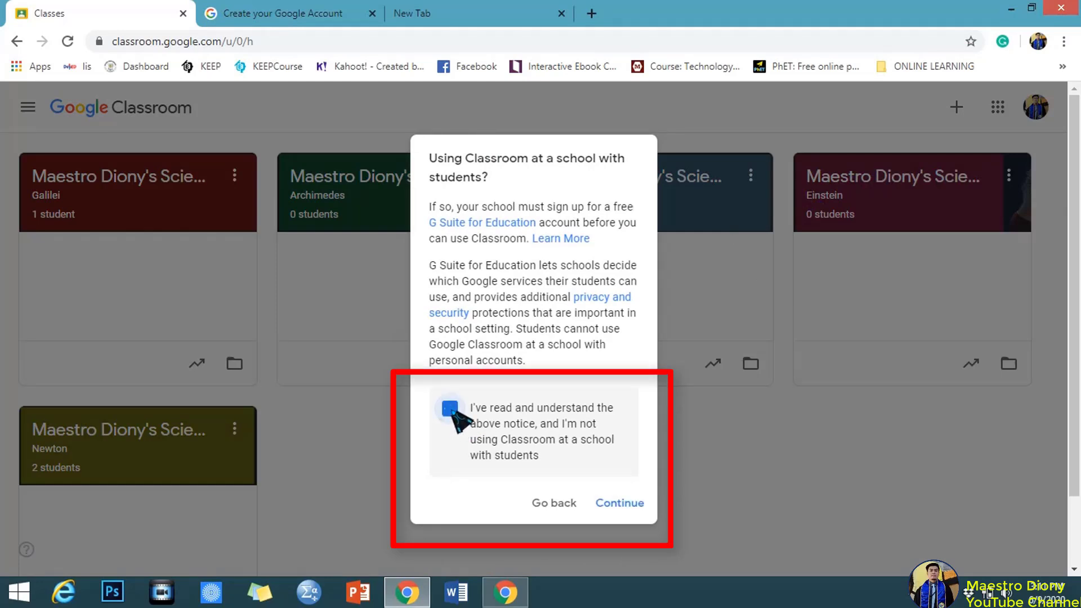
pyautogui.click(630, 510)
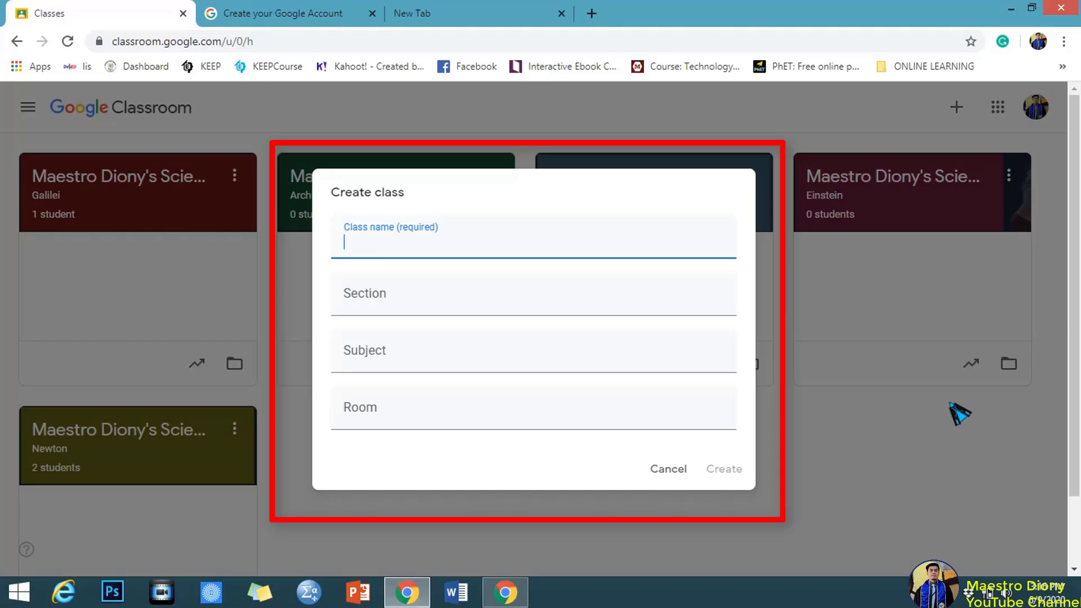
# Create 'Maestro Diony's Class' with section 'Grade 3-Matapat' and subject 'All subjects'.
pyautogui.write('Maestro ')
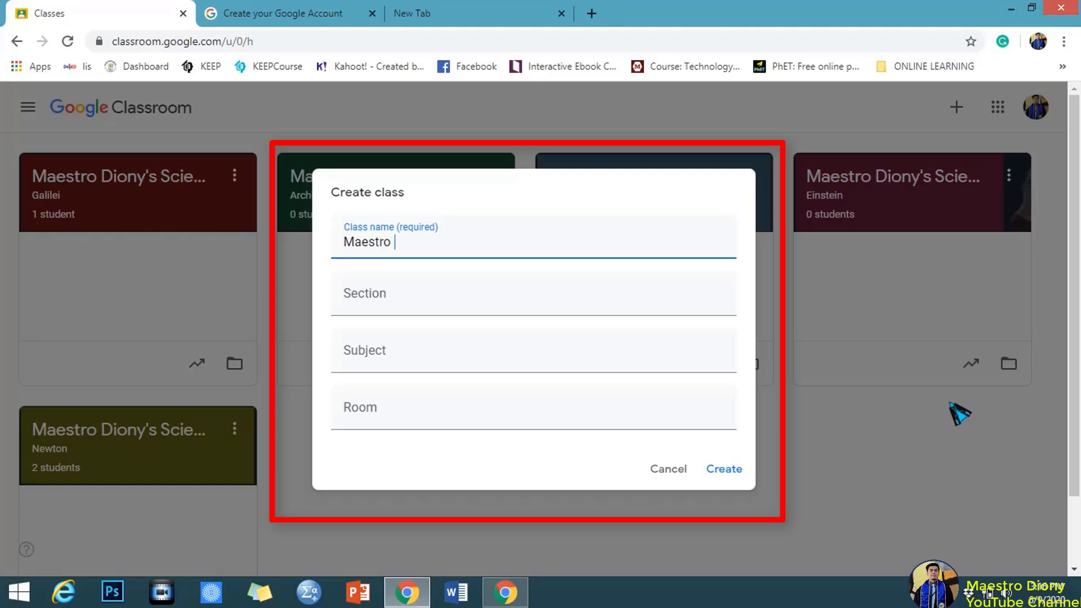
pyautogui.write("Diony's Clas")
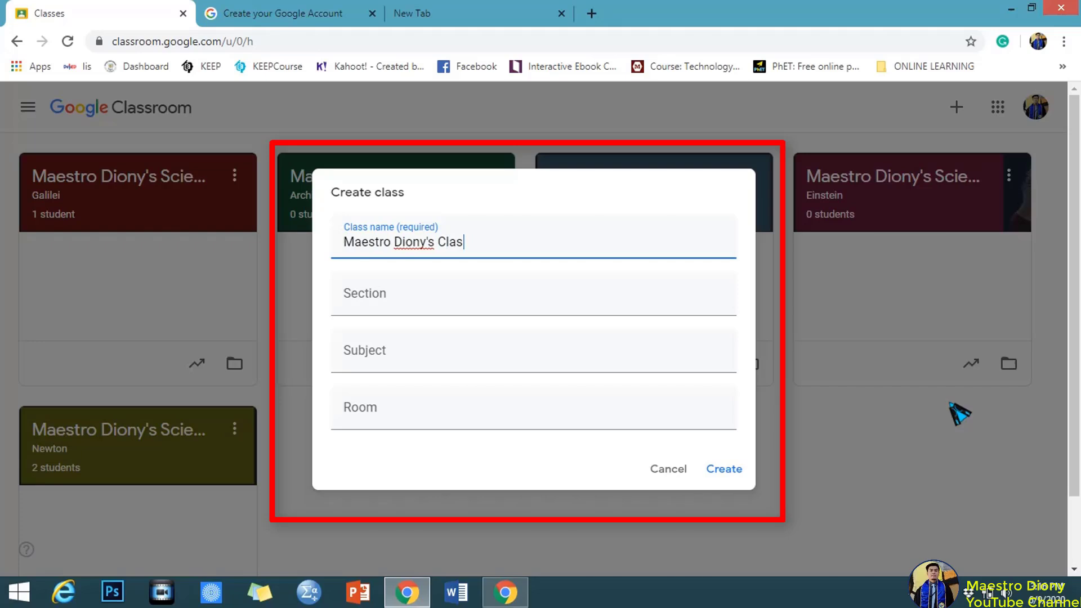
pyautogui.write('s')
pyautogui.click(376, 287)
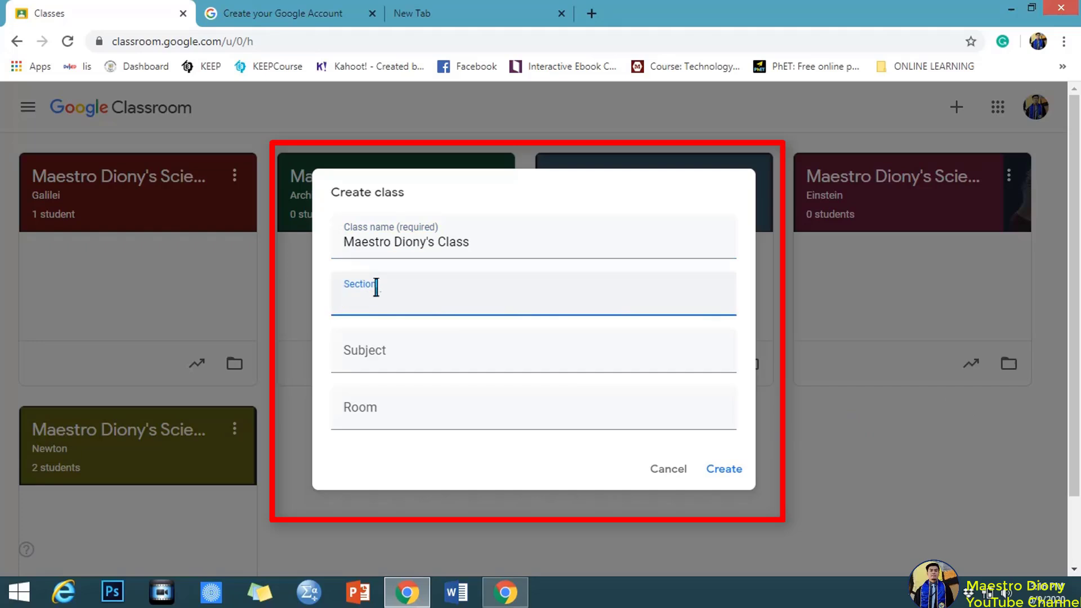
pyautogui.write('Grade 3-Matapat')
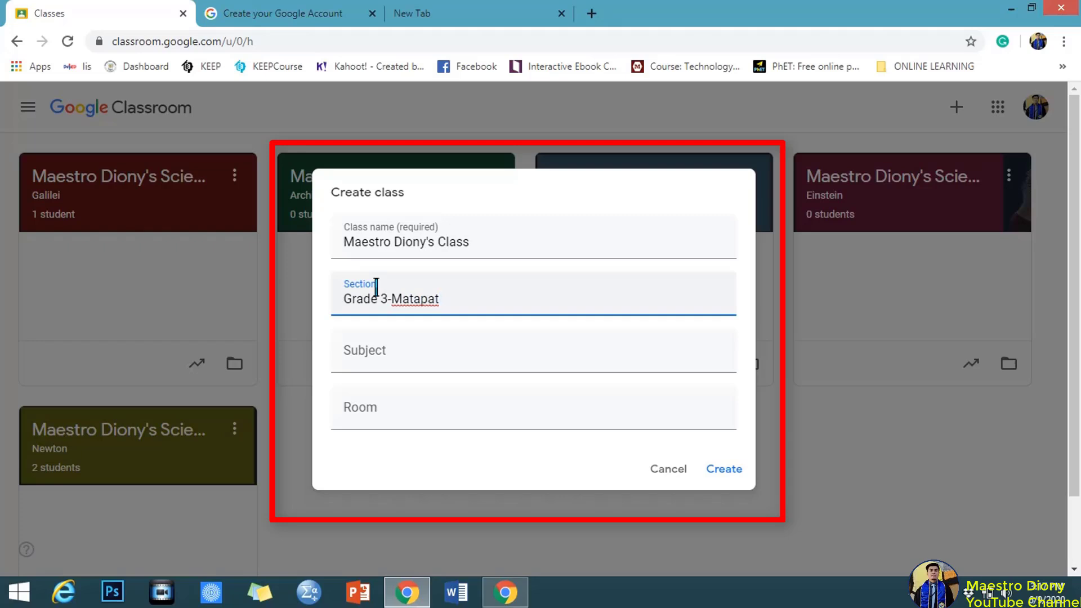
pyautogui.click(400, 357)
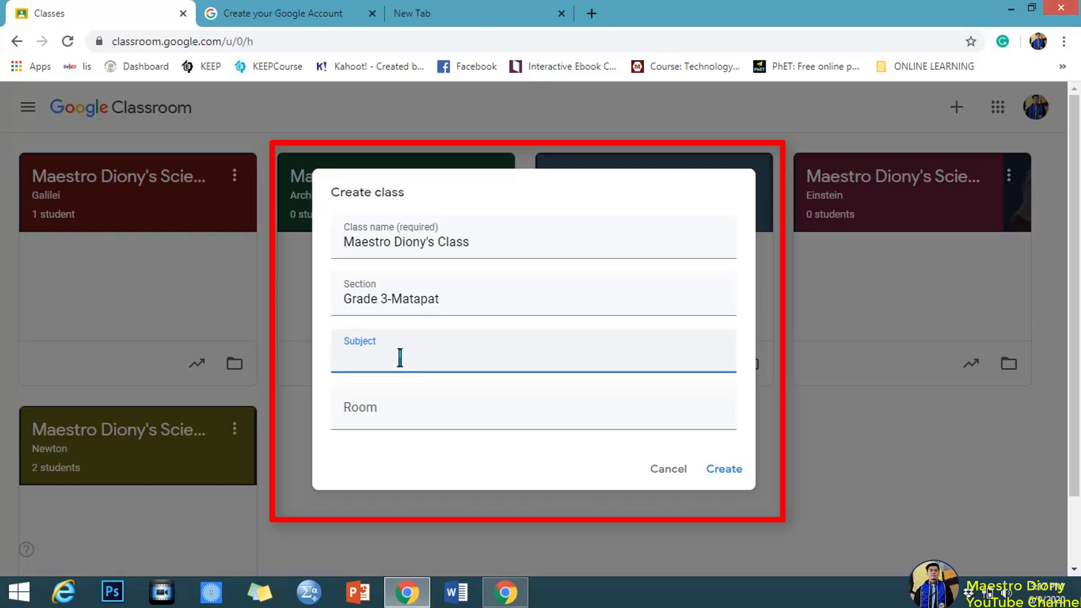
pyautogui.write('All subjects')
pyautogui.click(406, 410)
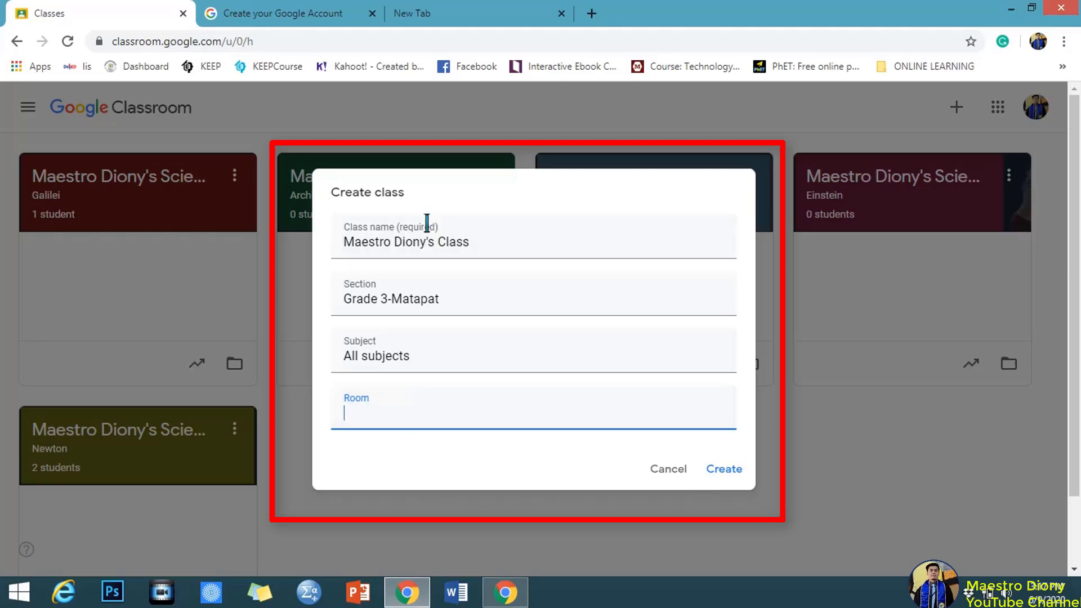
pyautogui.click(730, 476)
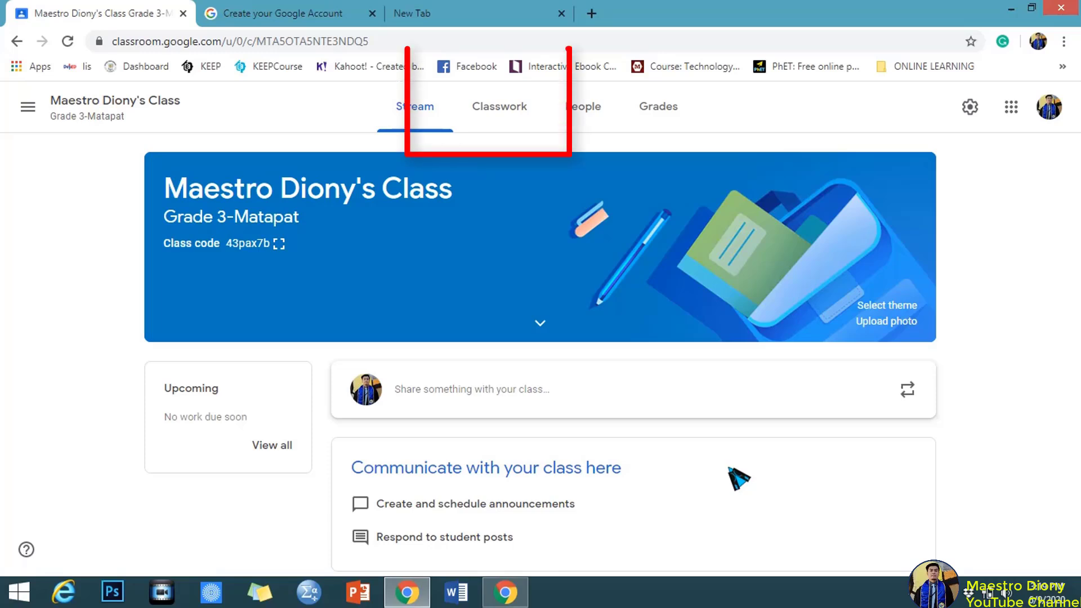
# Open the class's empty Classwork page, trying and cancelling a new topic dialog.
pyautogui.click(522, 121)
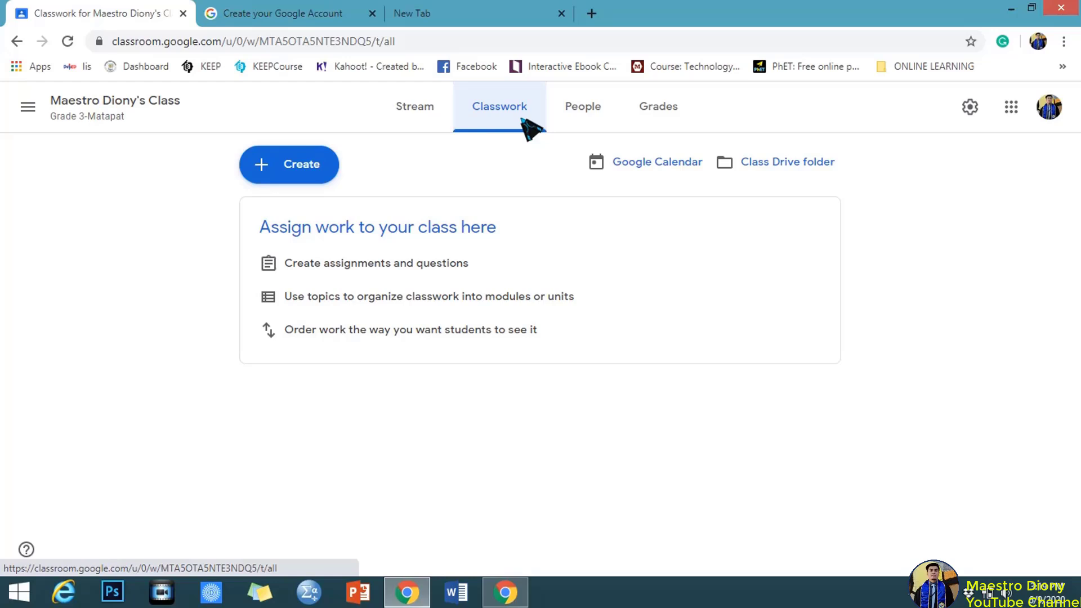
pyautogui.click(301, 166)
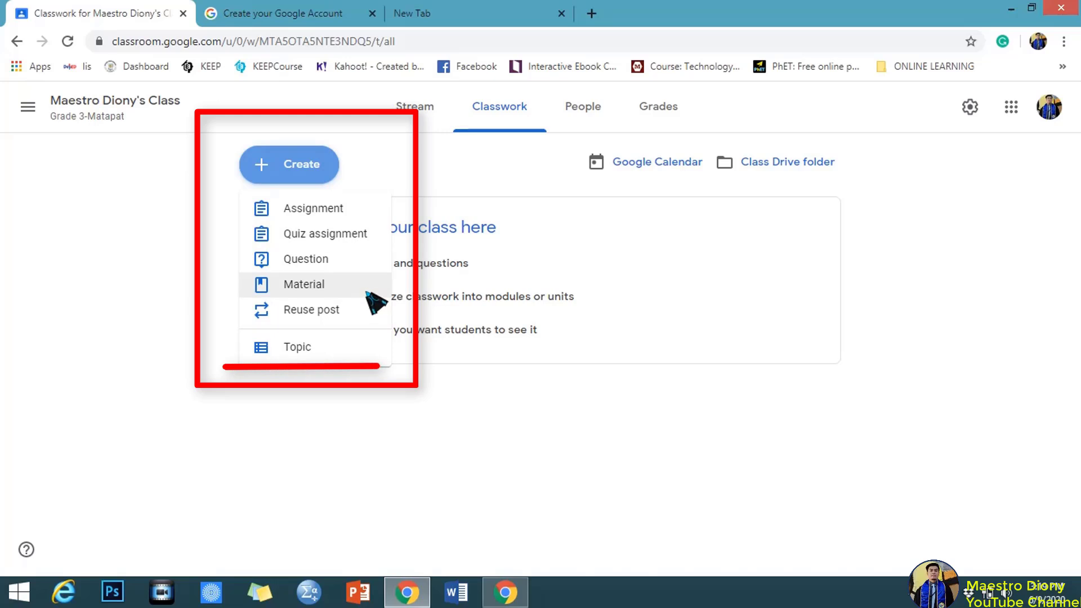
pyautogui.click(346, 348)
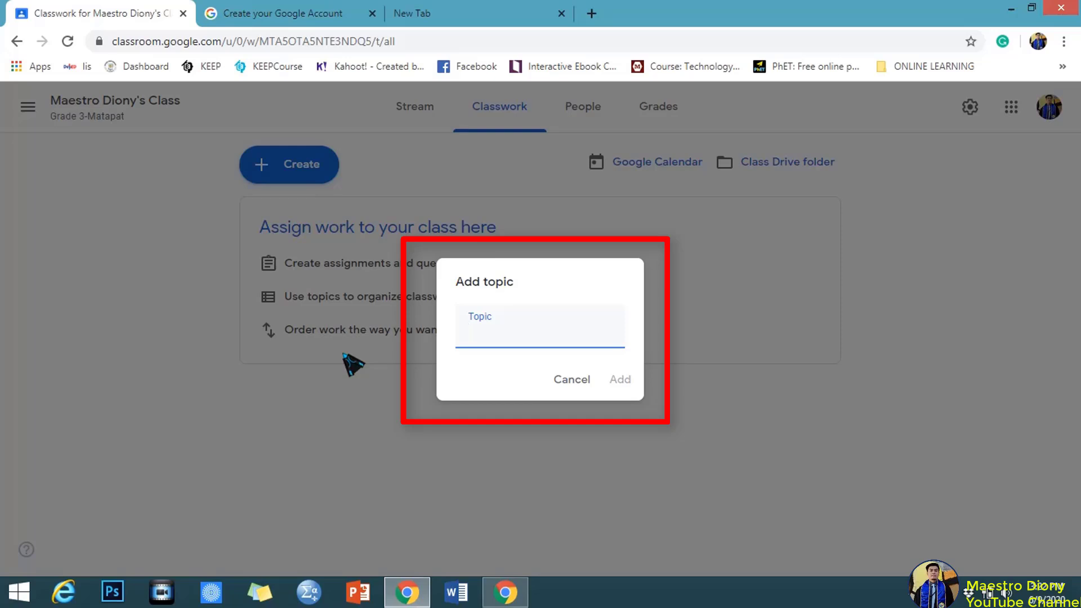
pyautogui.click(575, 380)
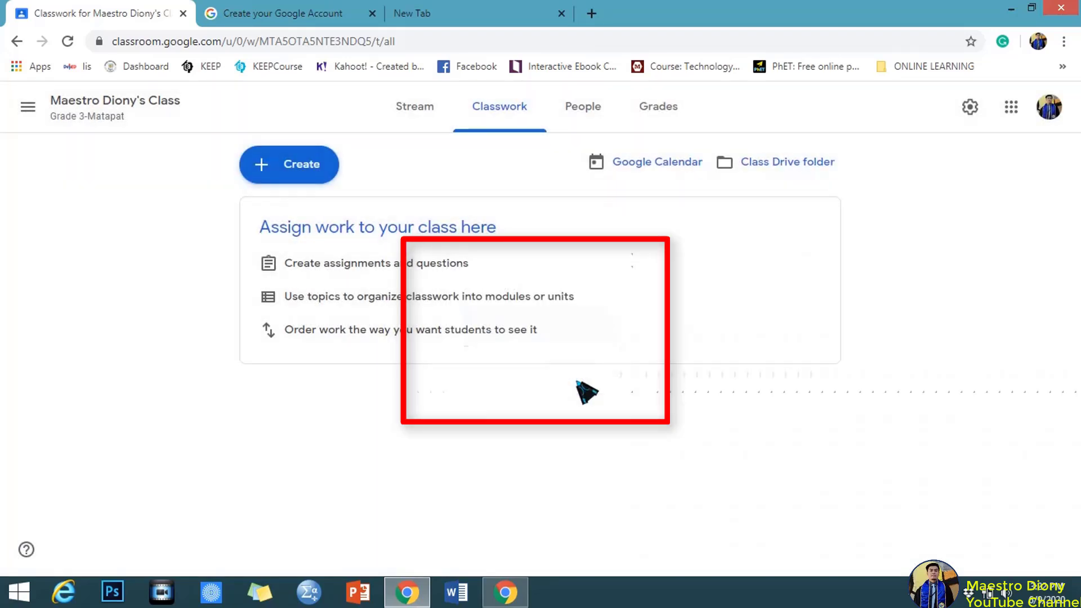
pyautogui.click(309, 178)
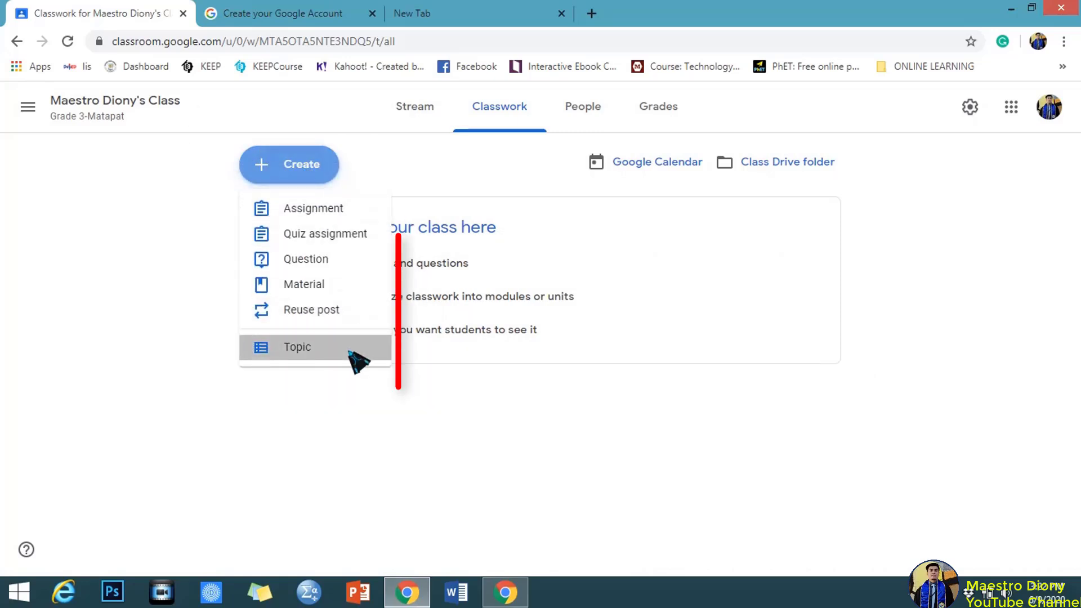
# Add two Classwork topics: Filipino and English.
pyautogui.click(351, 350)
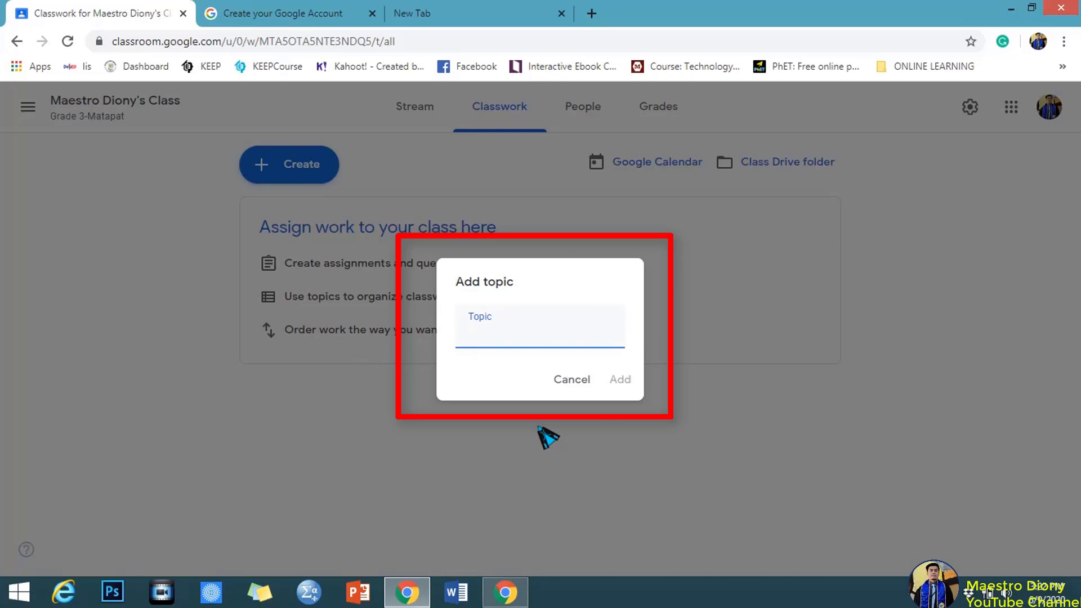
pyautogui.write('Filipino')
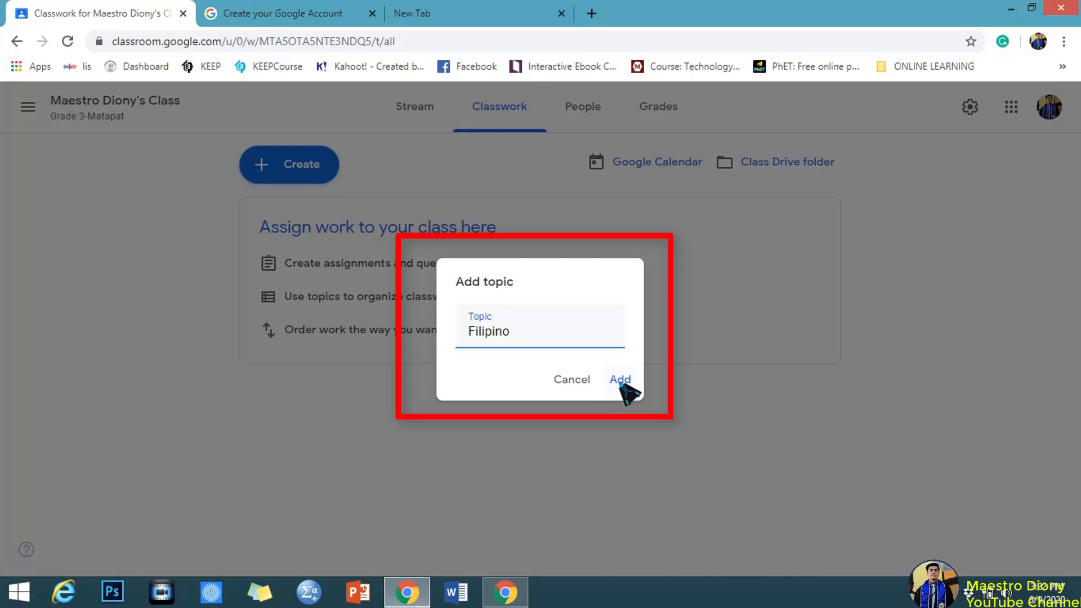
pyautogui.click(622, 383)
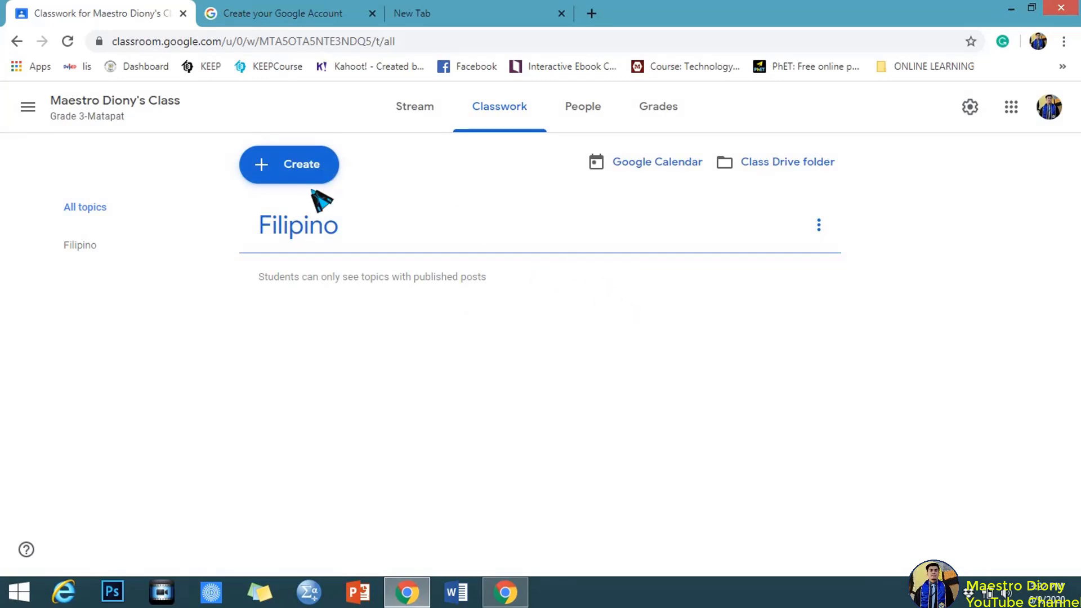
pyautogui.click(311, 165)
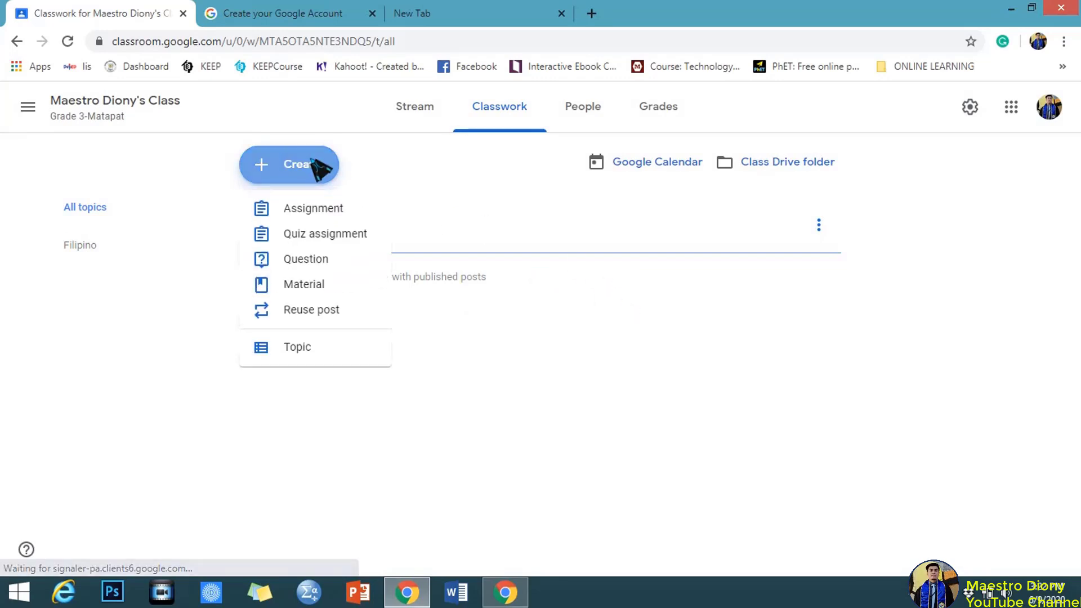
pyautogui.click(348, 357)
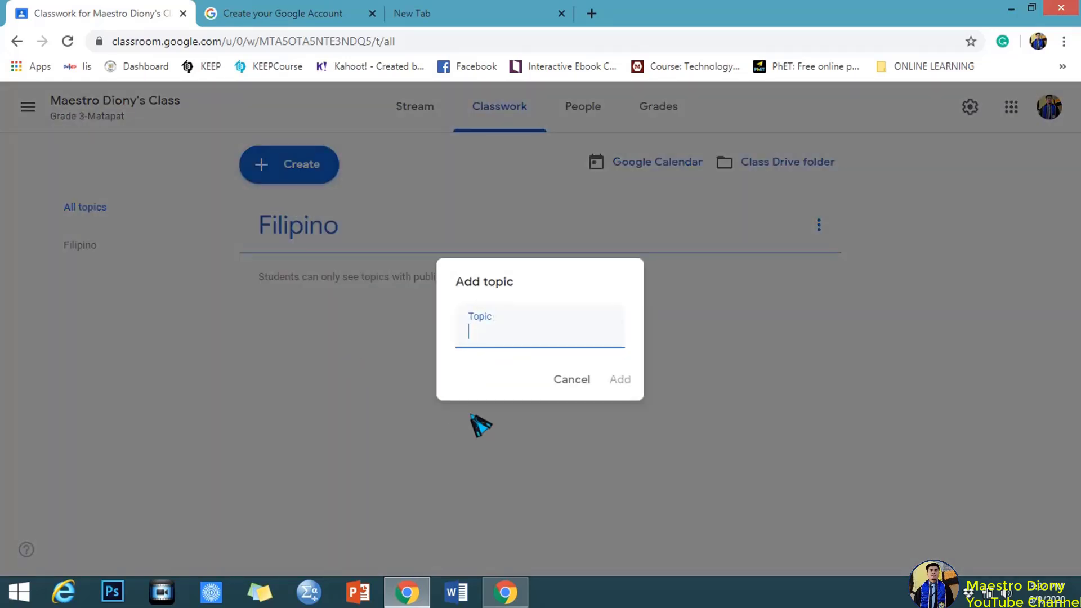
pyautogui.write('English')
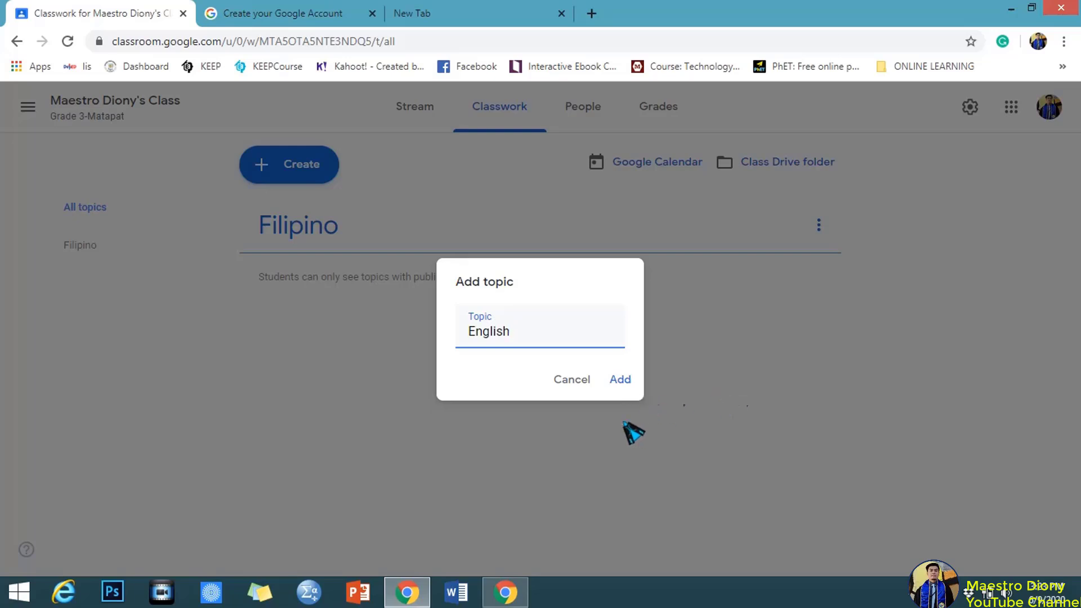
pyautogui.click(622, 381)
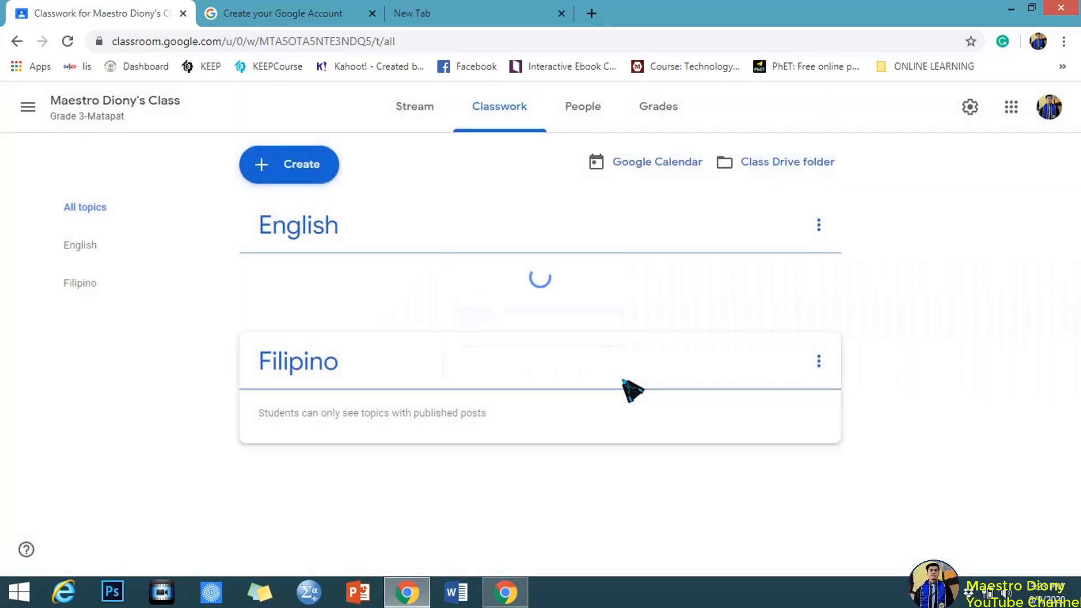
# Add two more topics, Mathematics and Science, to Classwork.
pyautogui.click(291, 171)
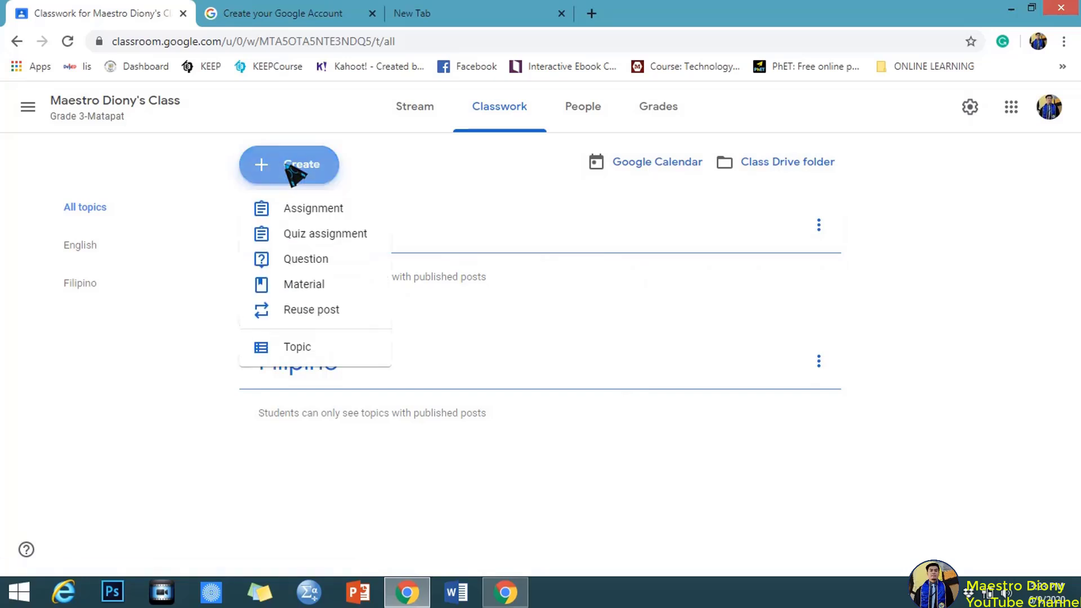
pyautogui.click(343, 352)
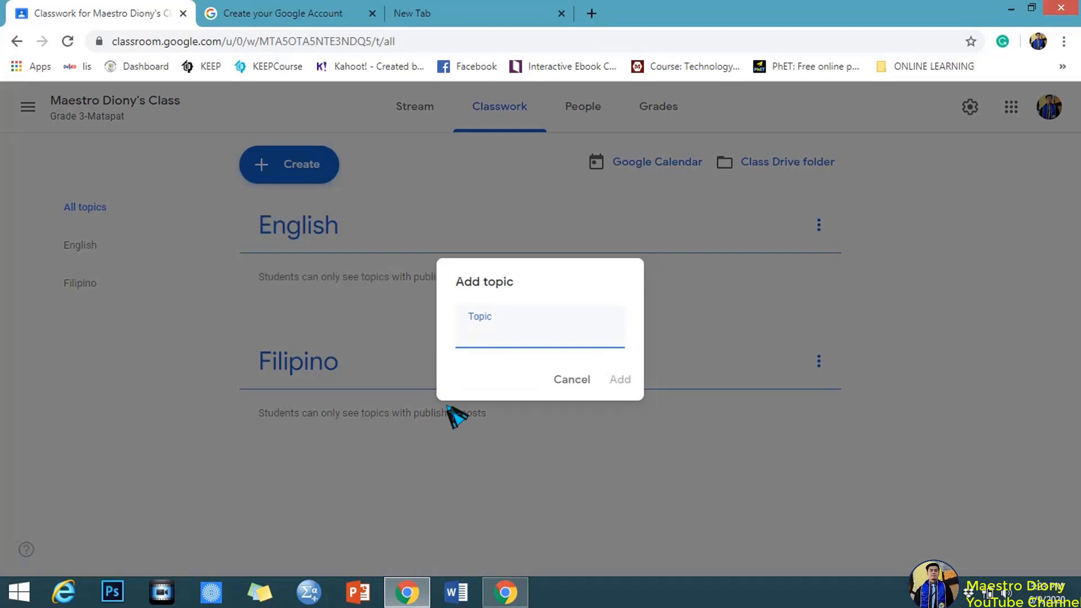
pyautogui.write('Mathematics')
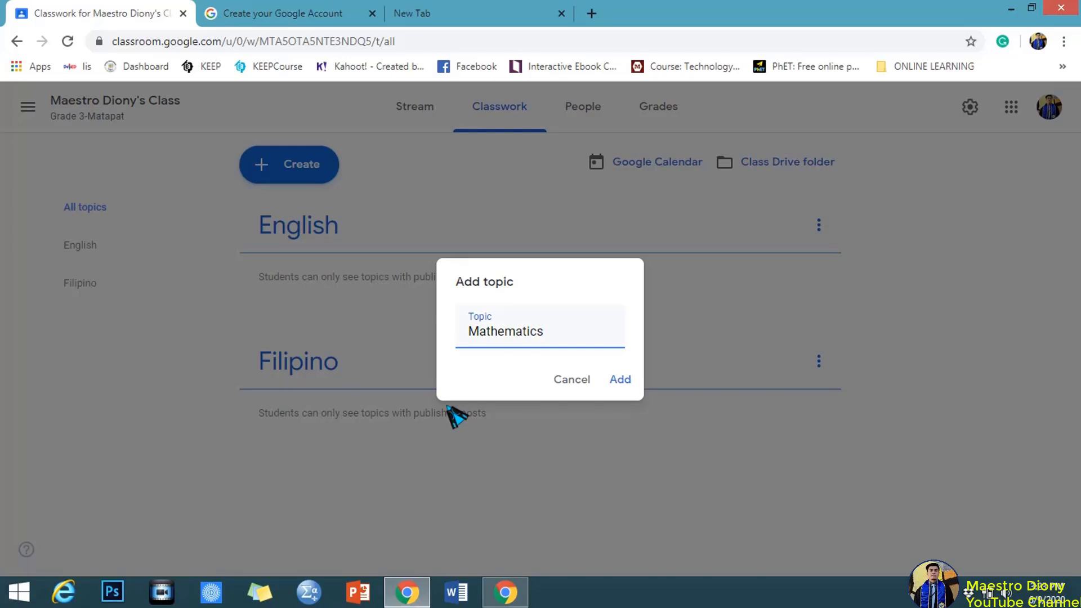
pyautogui.click(622, 379)
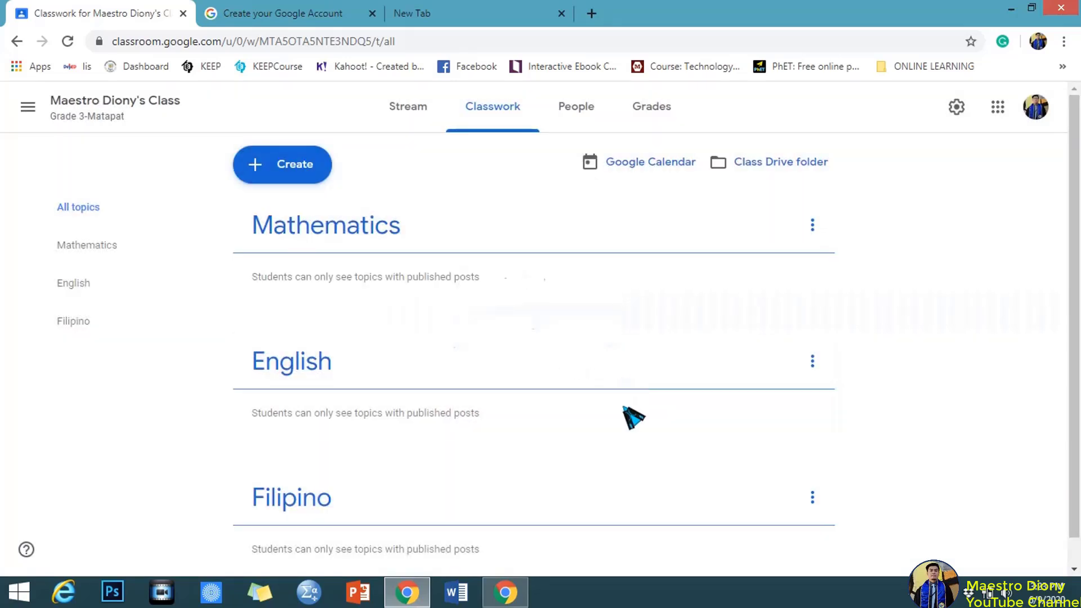
pyautogui.click(300, 169)
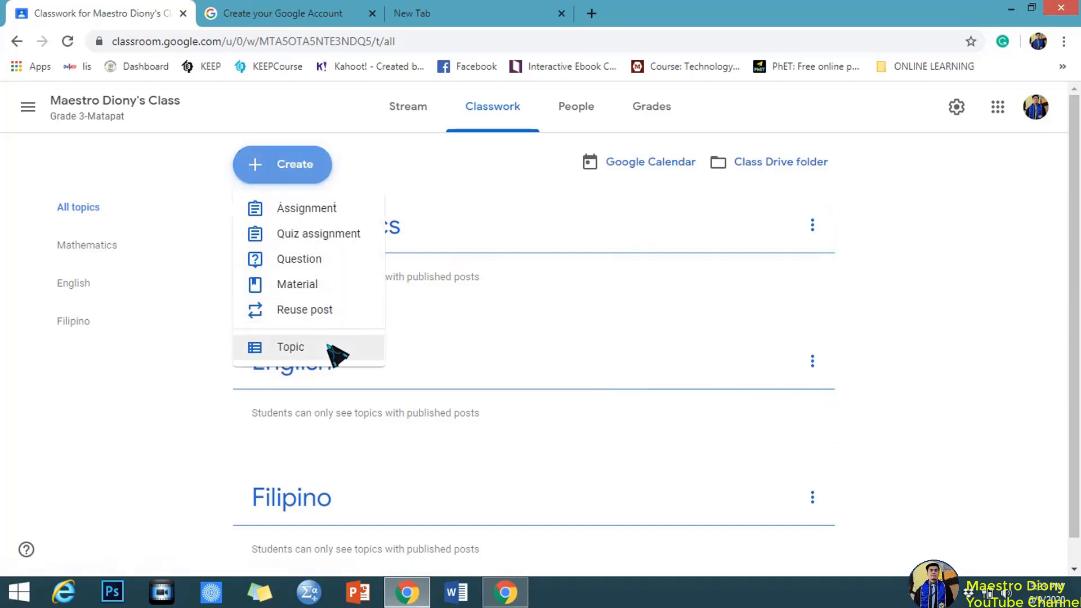
pyautogui.click(329, 349)
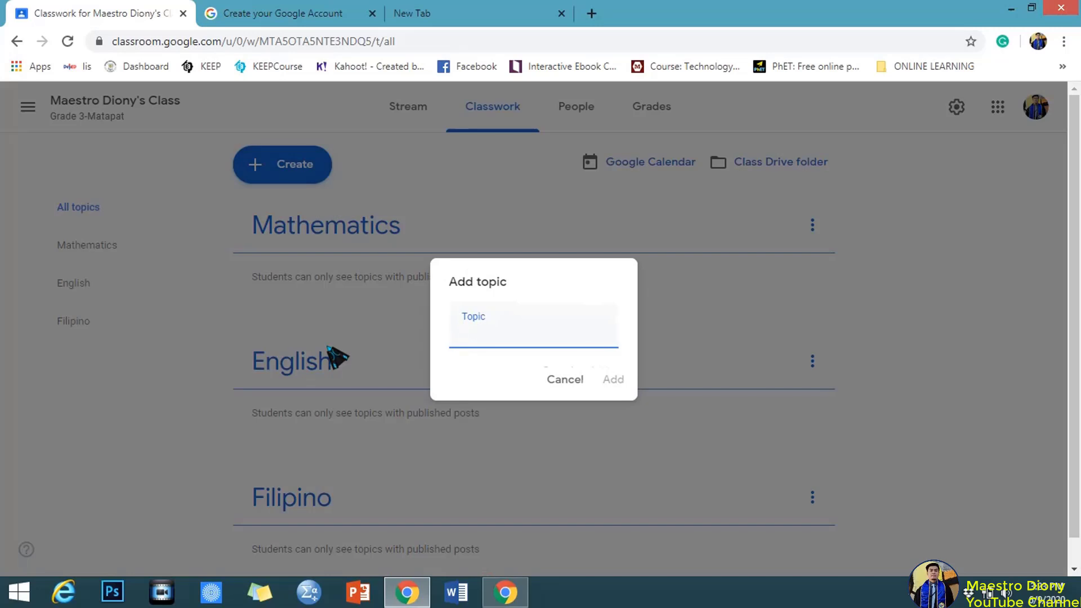
pyautogui.write('Science')
pyautogui.click(613, 380)
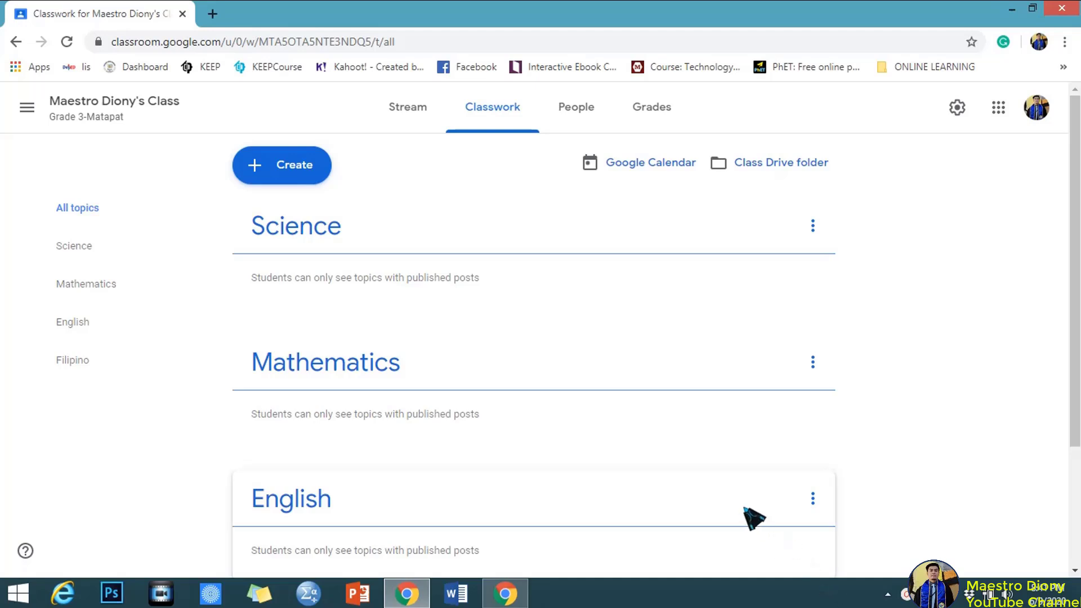
pyautogui.click(293, 169)
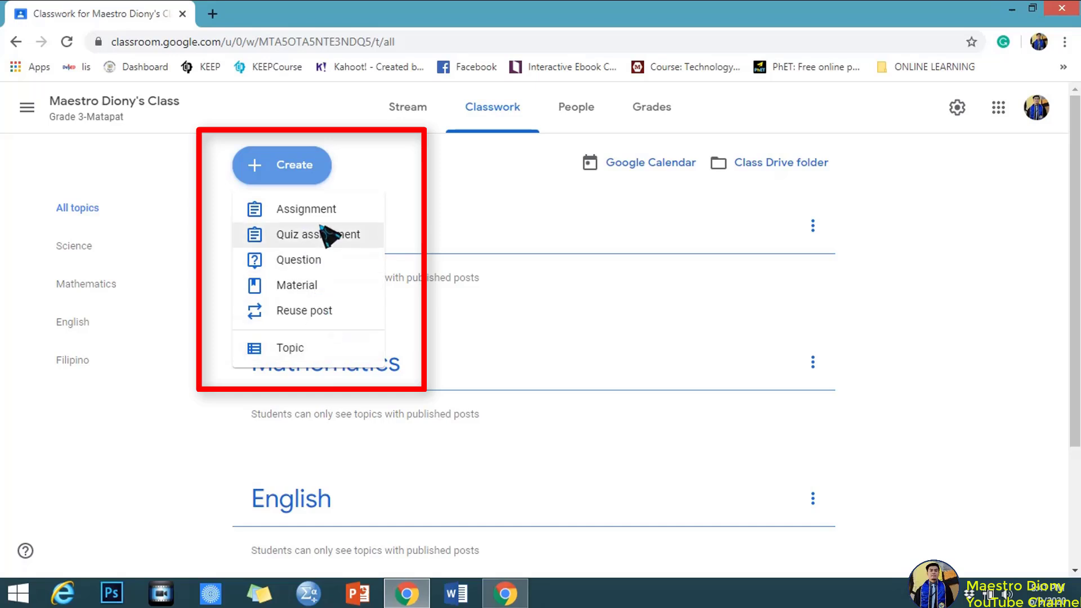
pyautogui.click(427, 187)
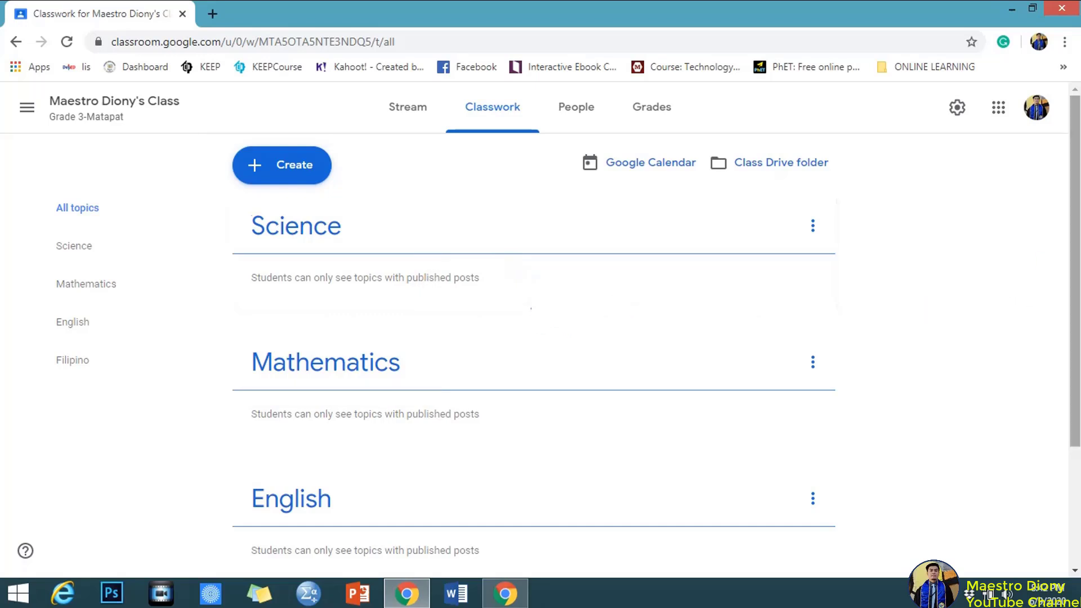
# Drag topics into the order Filipino, English, Science, Mathematics.
pyautogui.scroll(-3, 541, 338)
pyautogui.scroll(1, 541, 338)
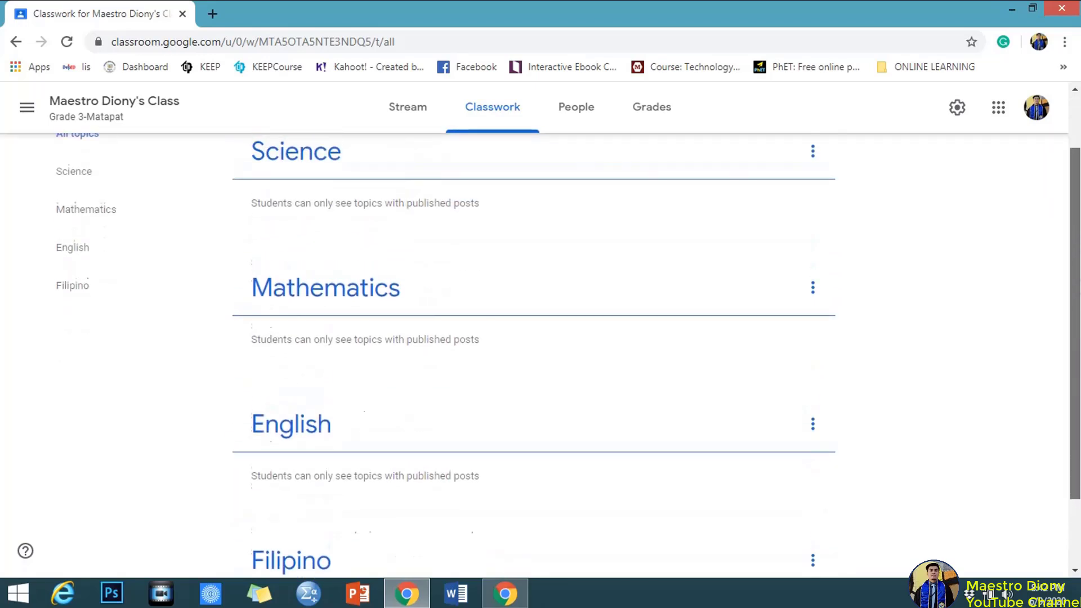
pyautogui.scroll(-2, 541, 338)
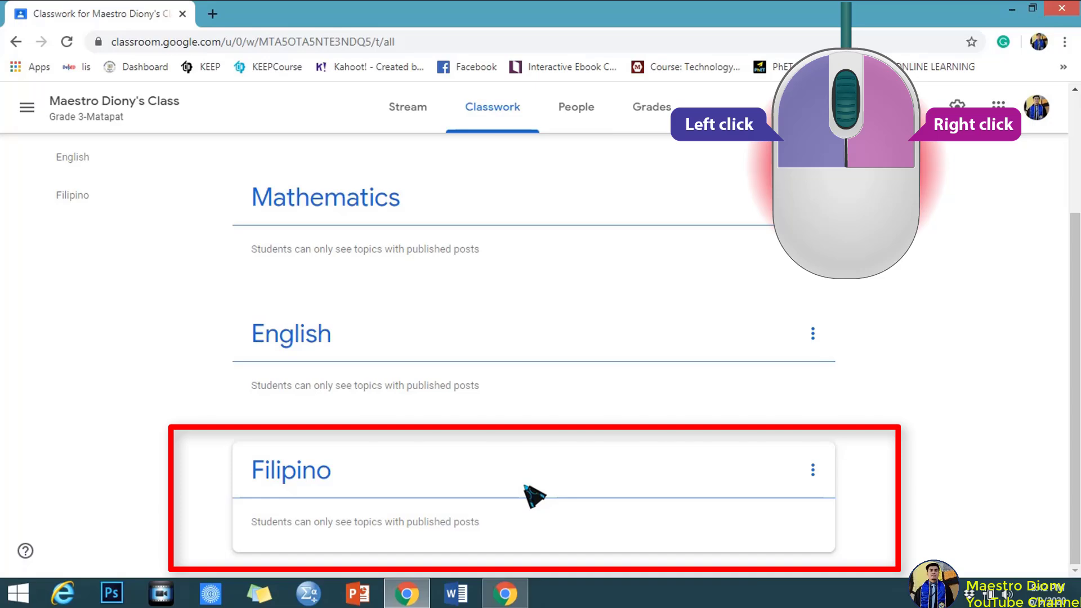
pyautogui.moveTo(526, 481); pyautogui.dragTo(521, 395)
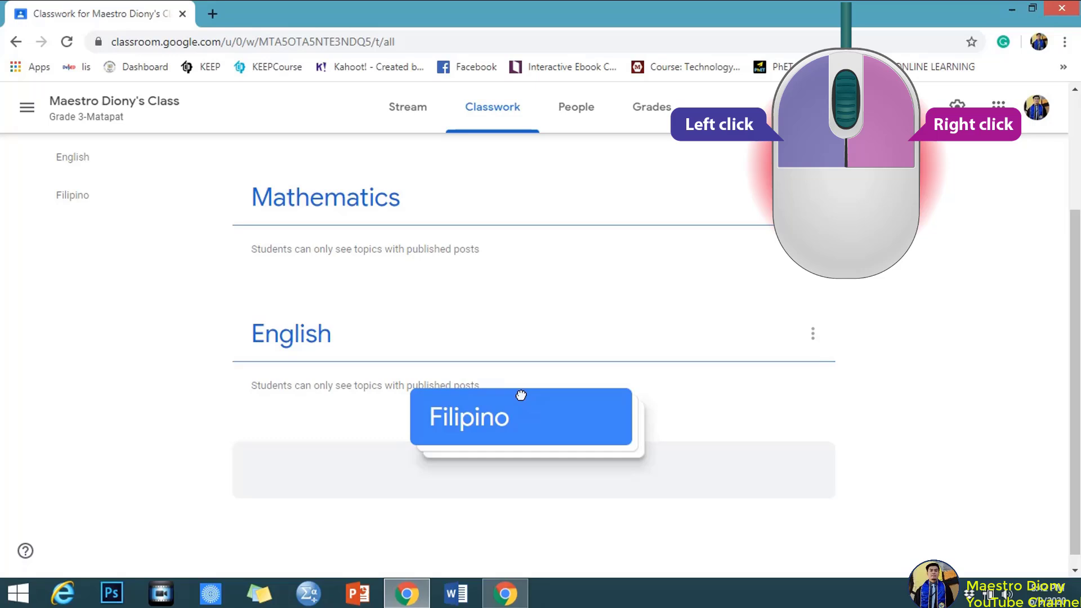
pyautogui.moveTo(521, 396); pyautogui.dragTo(535, 406)
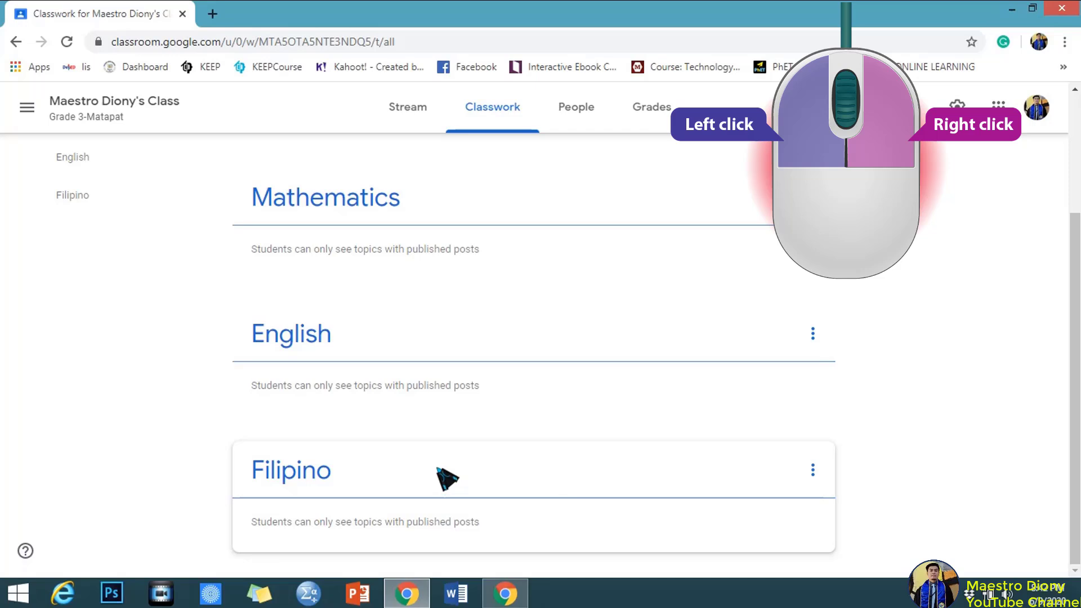
pyautogui.moveTo(442, 476); pyautogui.dragTo(462, 203)
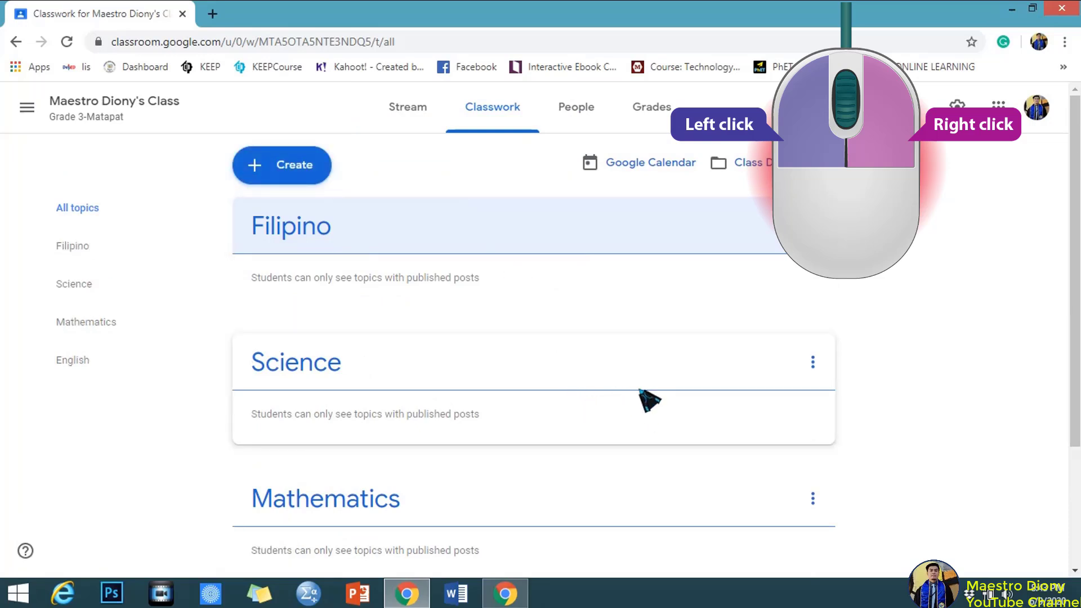
pyautogui.scroll(-2, 1072, 225)
pyautogui.scroll(-1, 1073, 281)
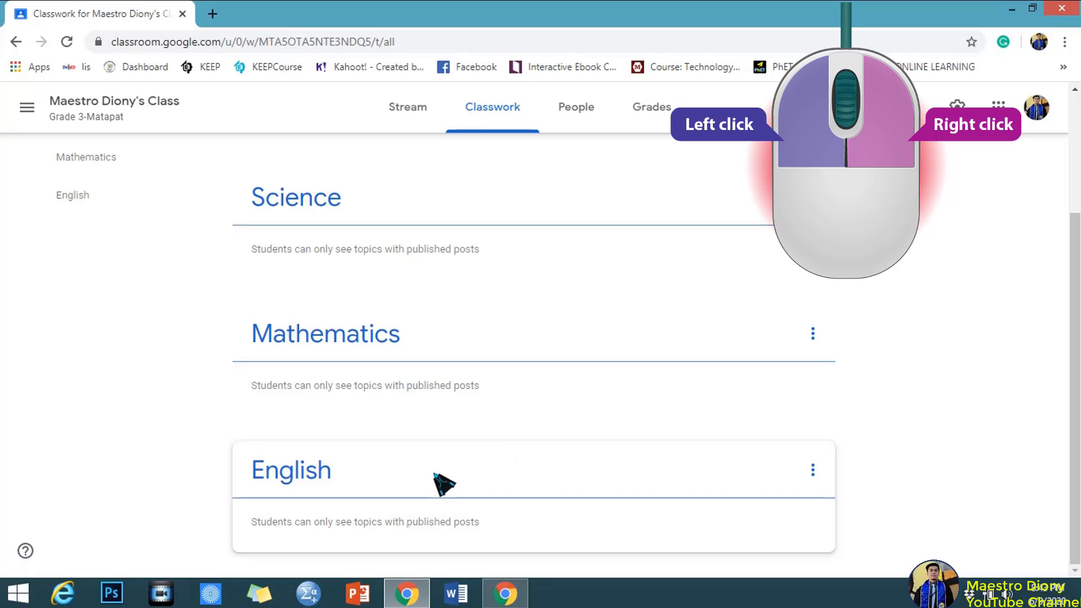
pyautogui.moveTo(436, 478); pyautogui.dragTo(379, 366)
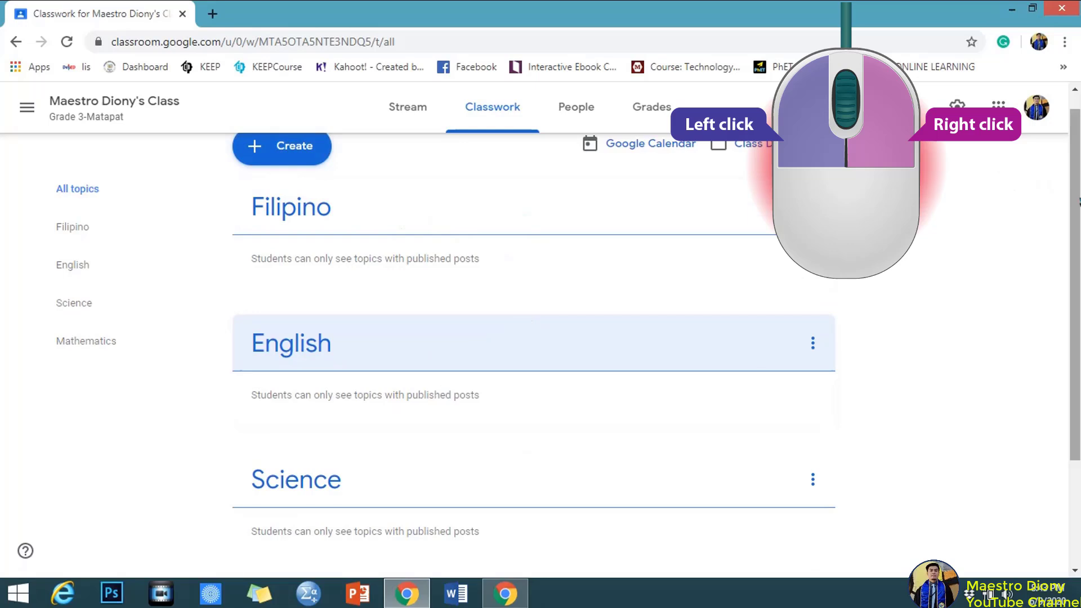
pyautogui.scroll(-3, 534, 338)
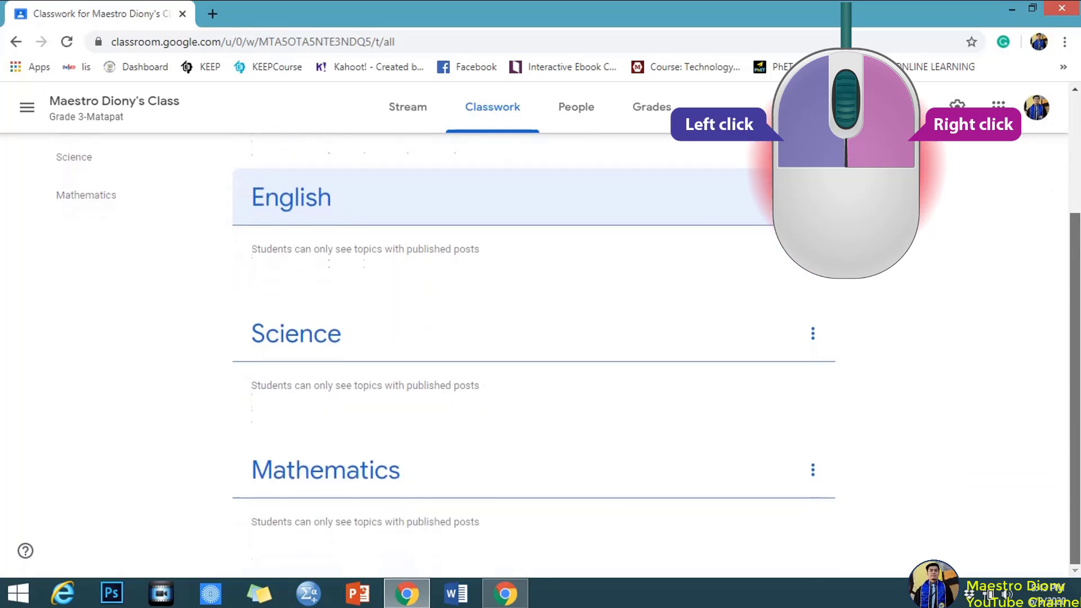
pyautogui.scroll(3, 534, 338)
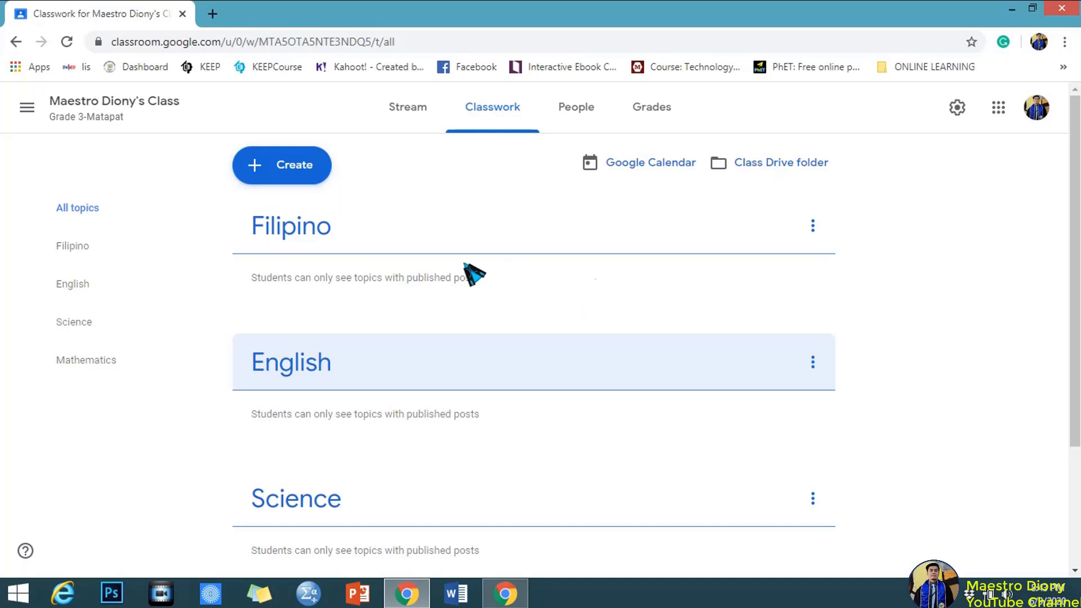
# Start a new Material titled 'Pagbasa'.
pyautogui.click(302, 171)
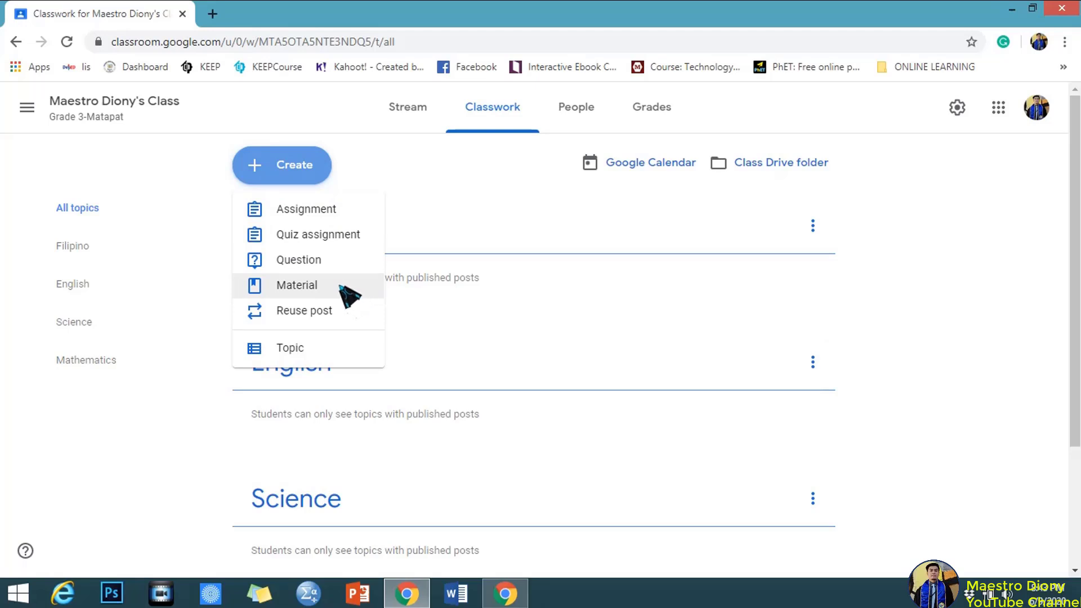
pyautogui.click(340, 286)
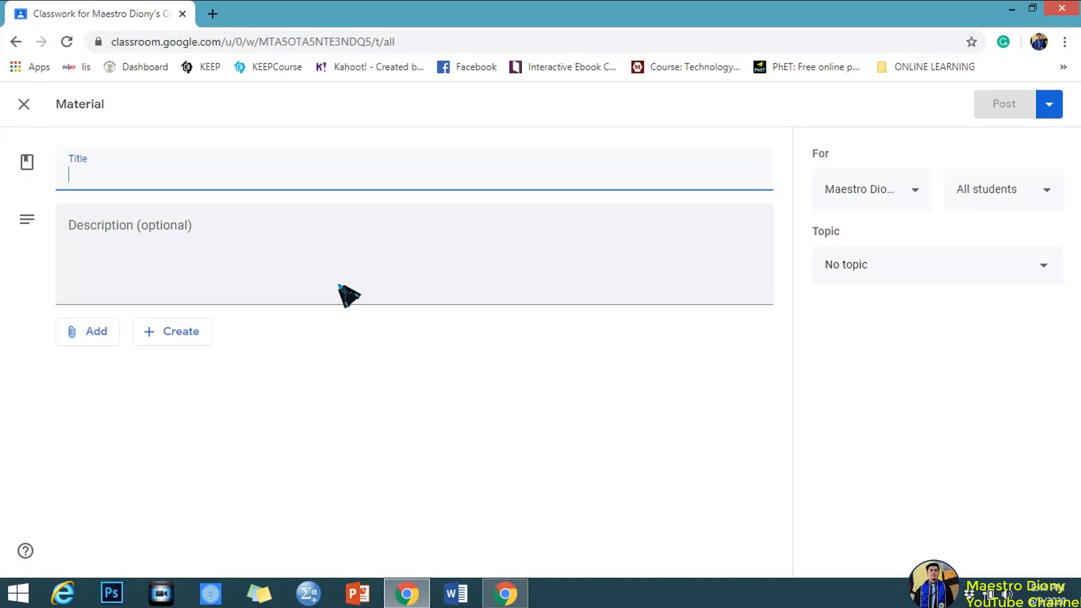
pyautogui.write('Pagbasa')
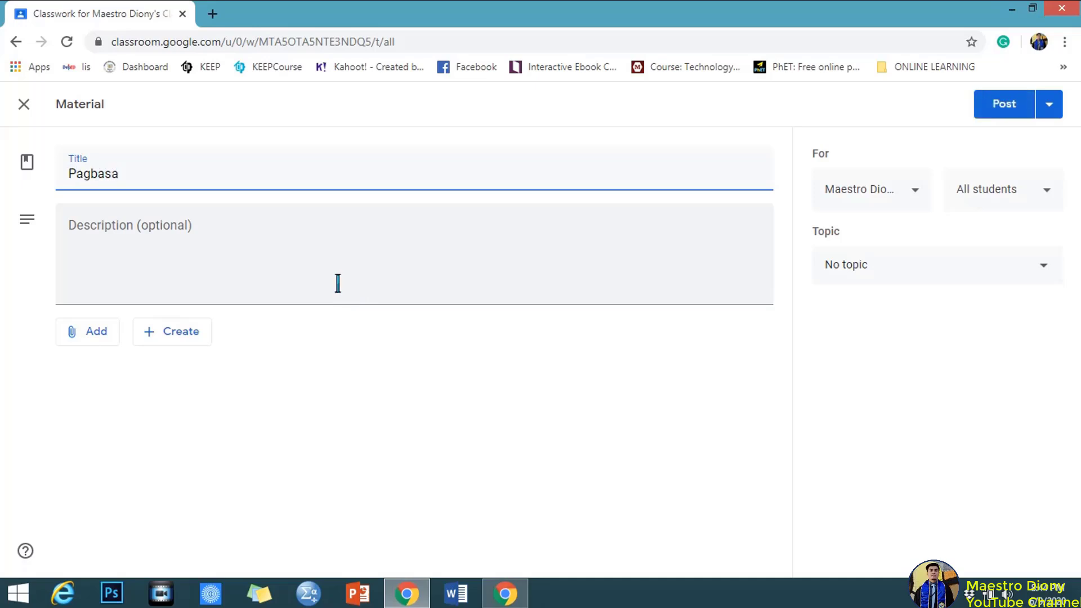
pyautogui.click(265, 283)
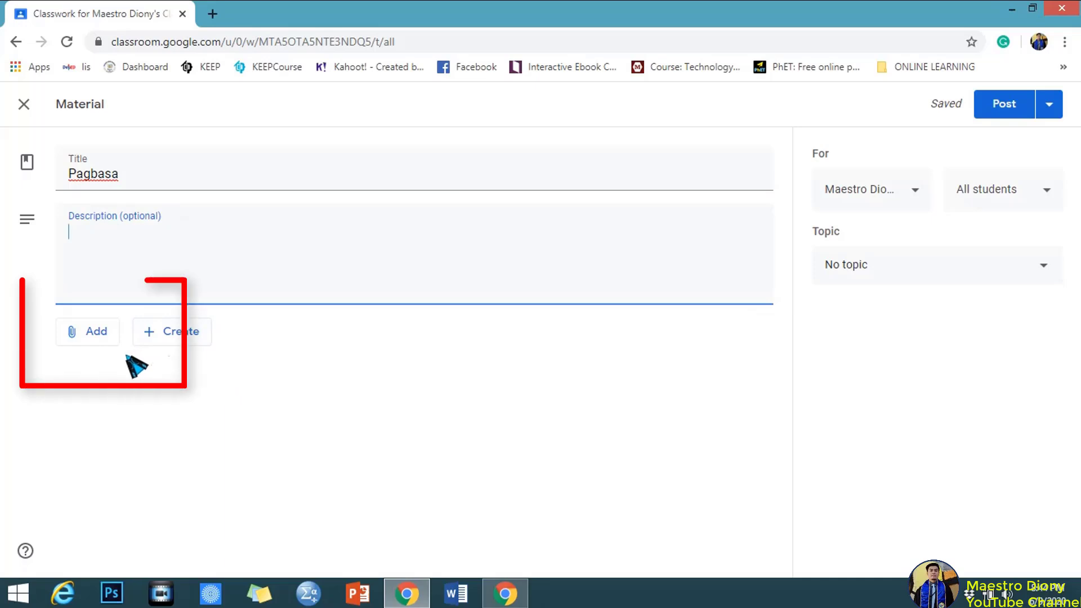
# Search YouTube for 'Pagvbasa Grade 3' and attach the video 'UNANG PAGBASA (PART 3)'.
pyautogui.click(97, 336)
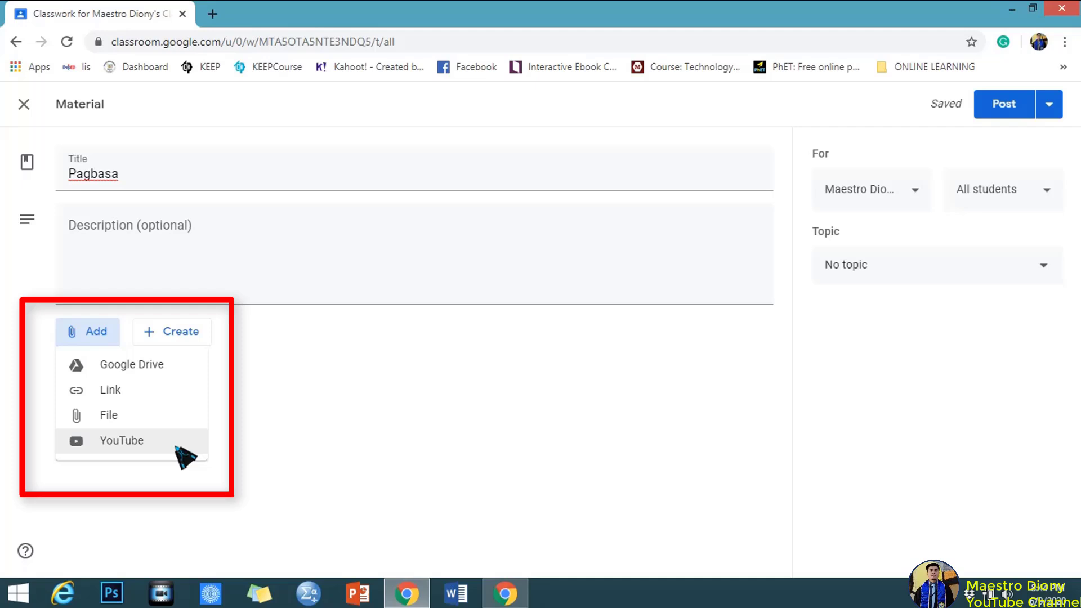
pyautogui.click(177, 448)
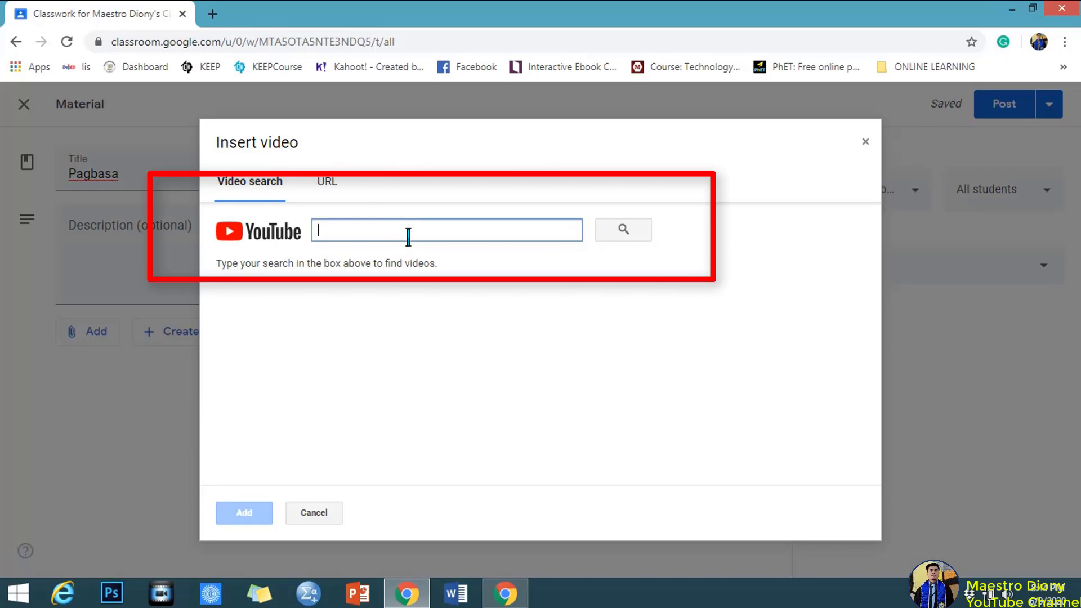
pyautogui.write('Pag')
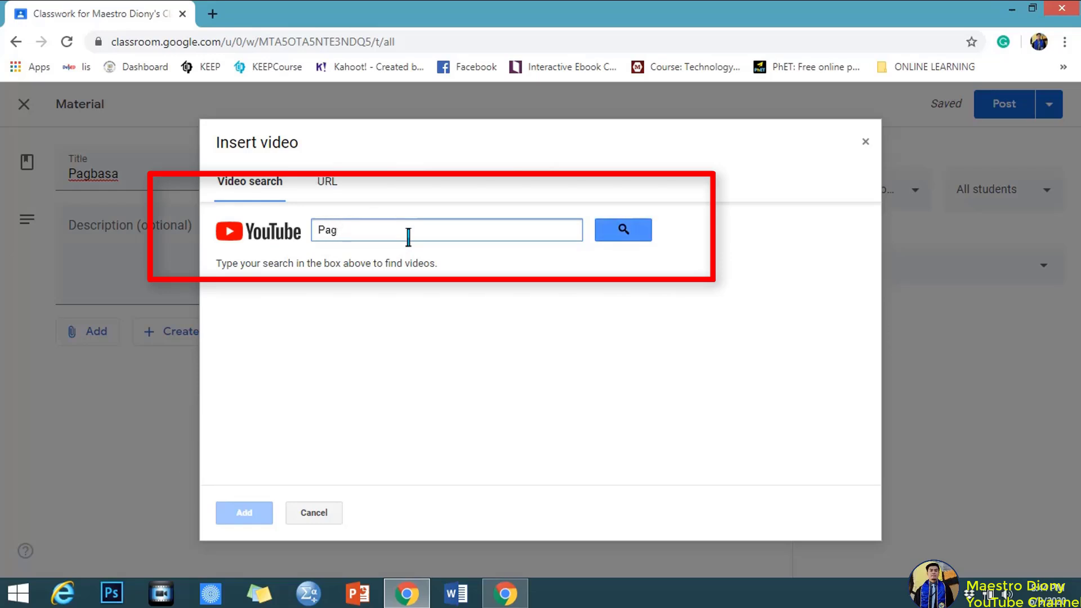
pyautogui.write('vbasa Grade 3')
pyautogui.click(625, 231)
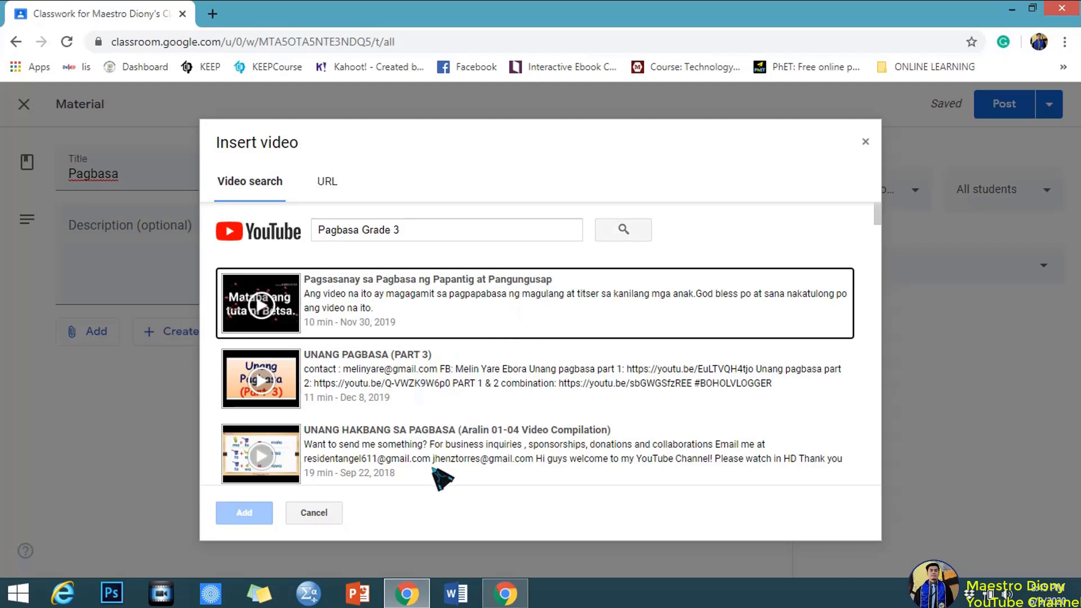
pyautogui.click(482, 385)
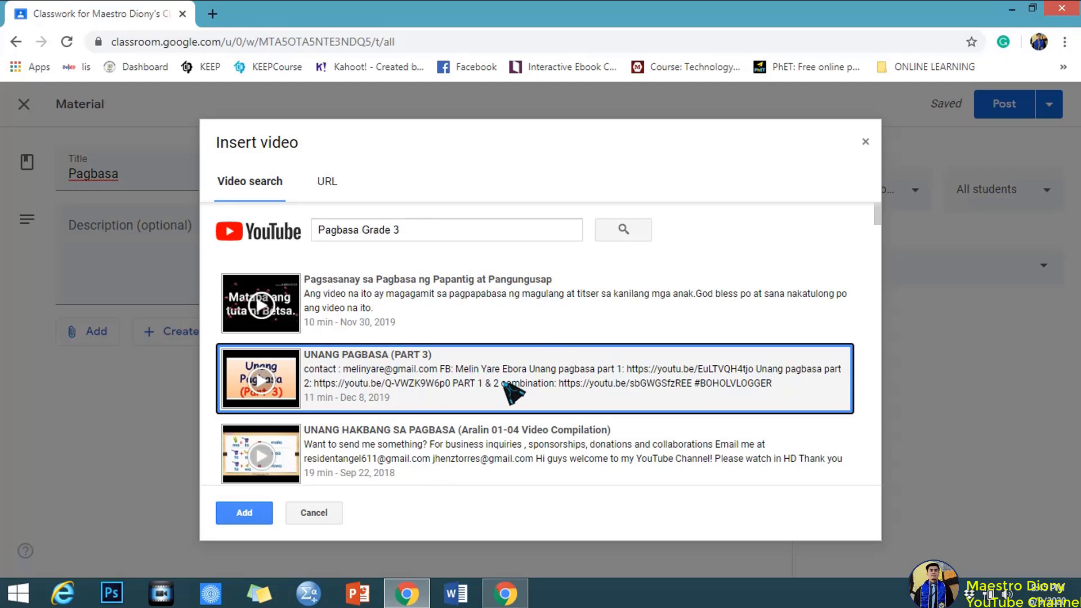
pyautogui.click(245, 512)
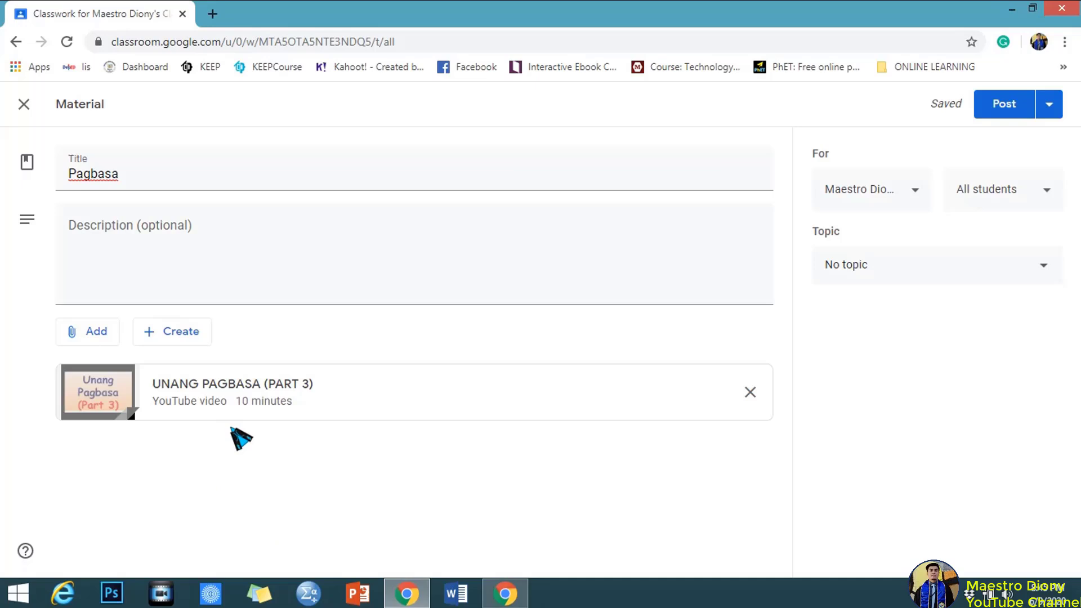
pyautogui.click(98, 338)
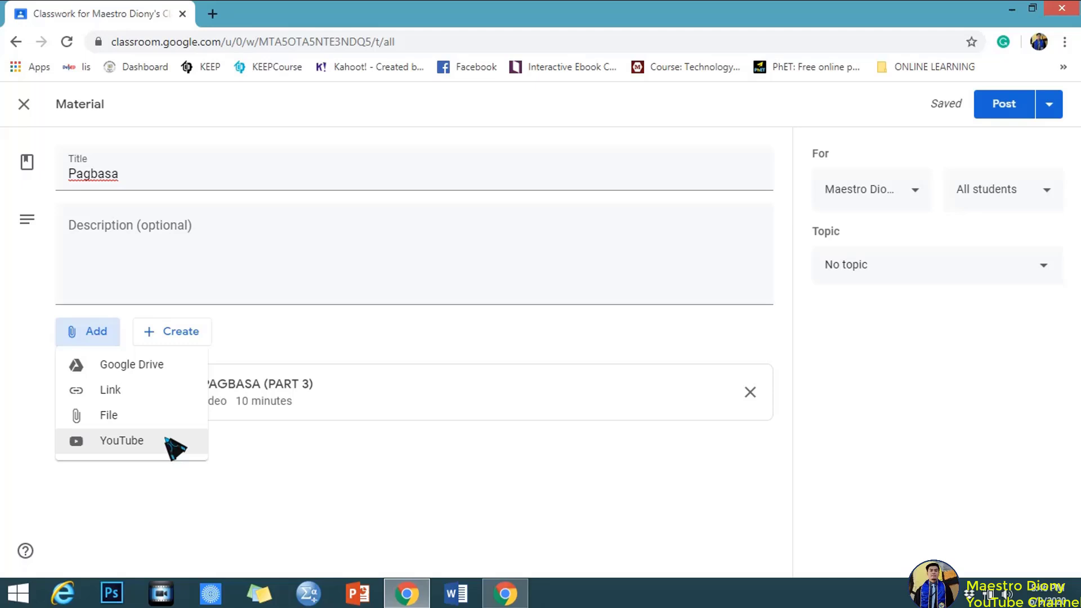
pyautogui.click(237, 514)
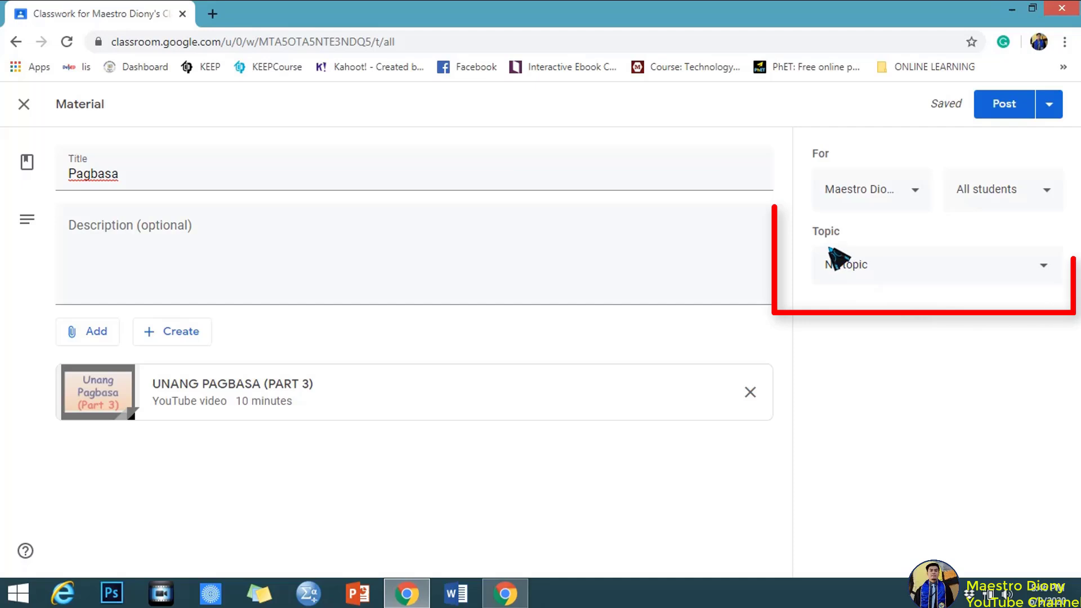
# Set the Pagbasa material's topic to Filipino and post it to the class.
pyautogui.click(1045, 266)
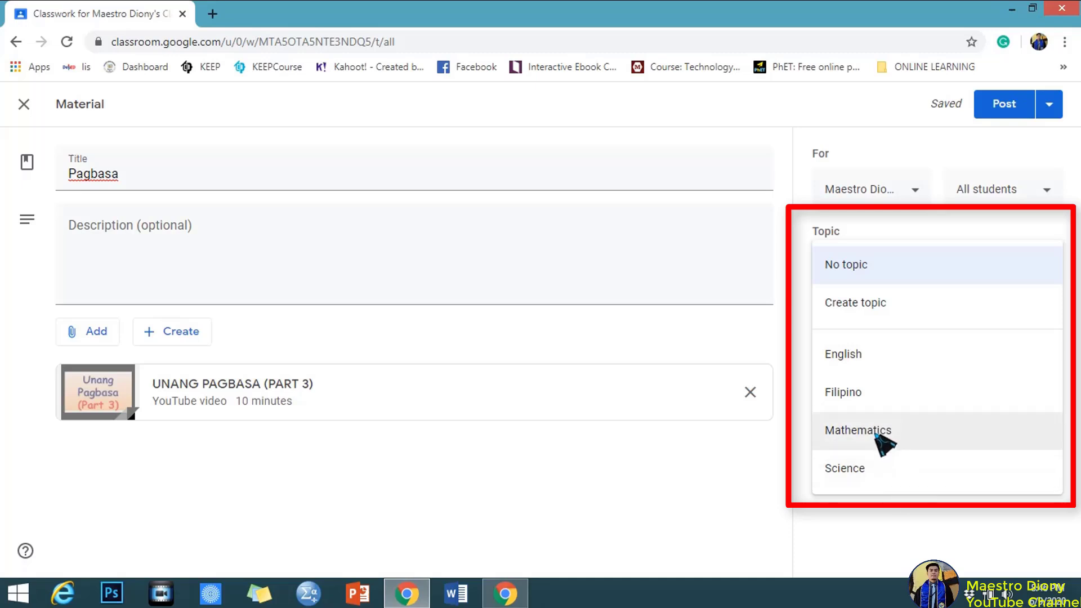
pyautogui.click(895, 403)
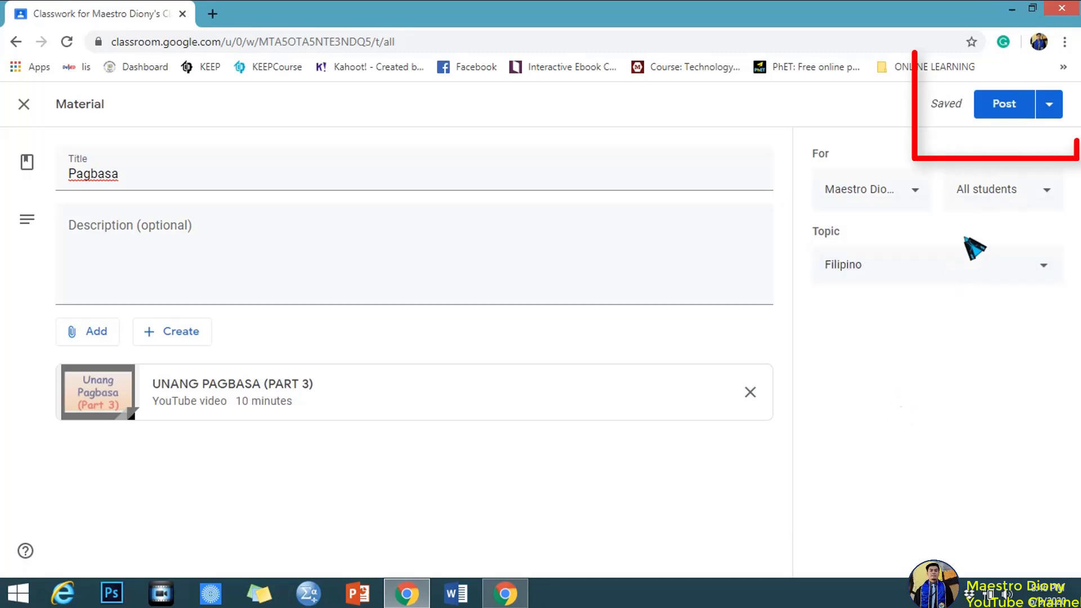
pyautogui.click(1006, 111)
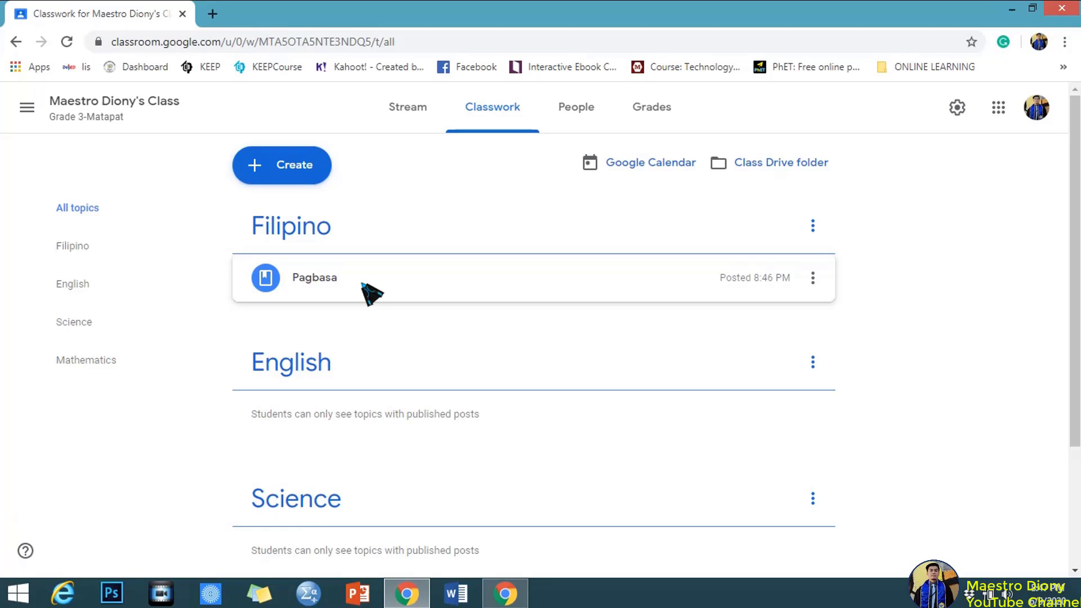
# Dismiss the Create menu and return to the Classes overview showing all six class cards.
pyautogui.click(298, 176)
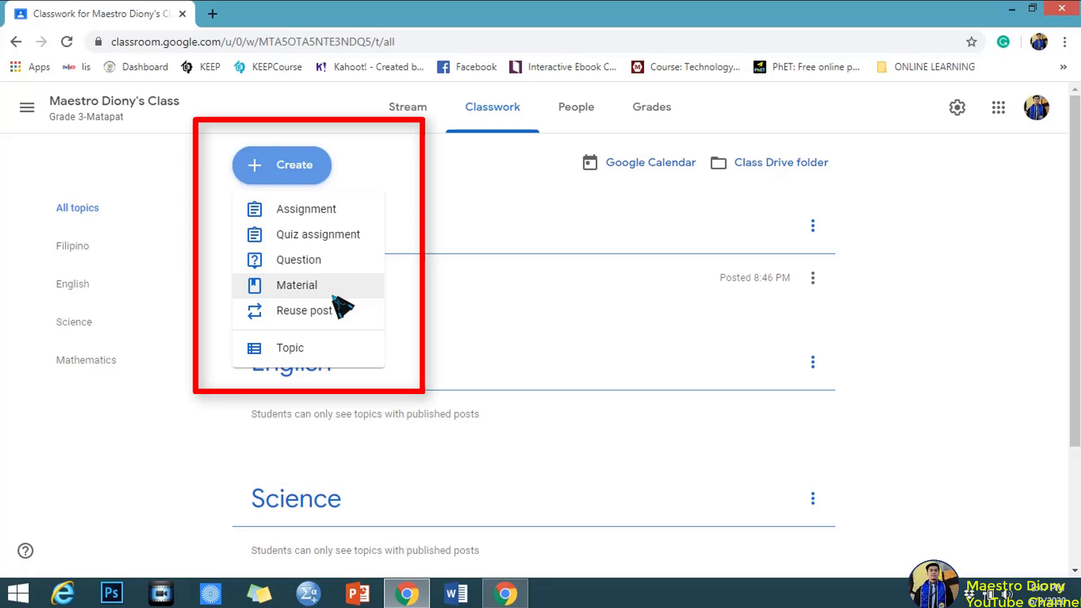
pyautogui.click(397, 197)
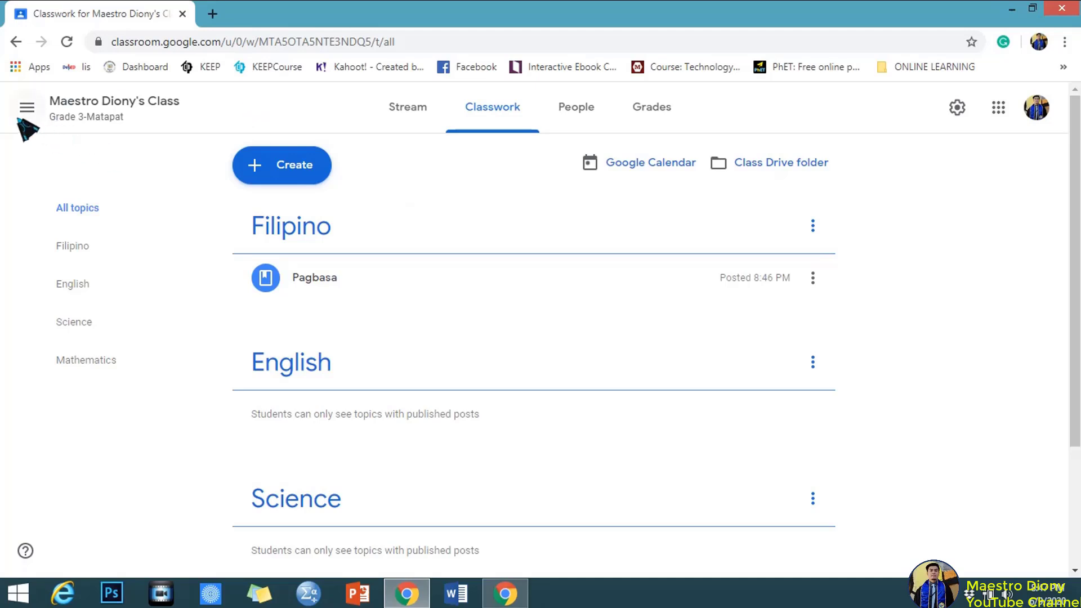
pyautogui.click(27, 108)
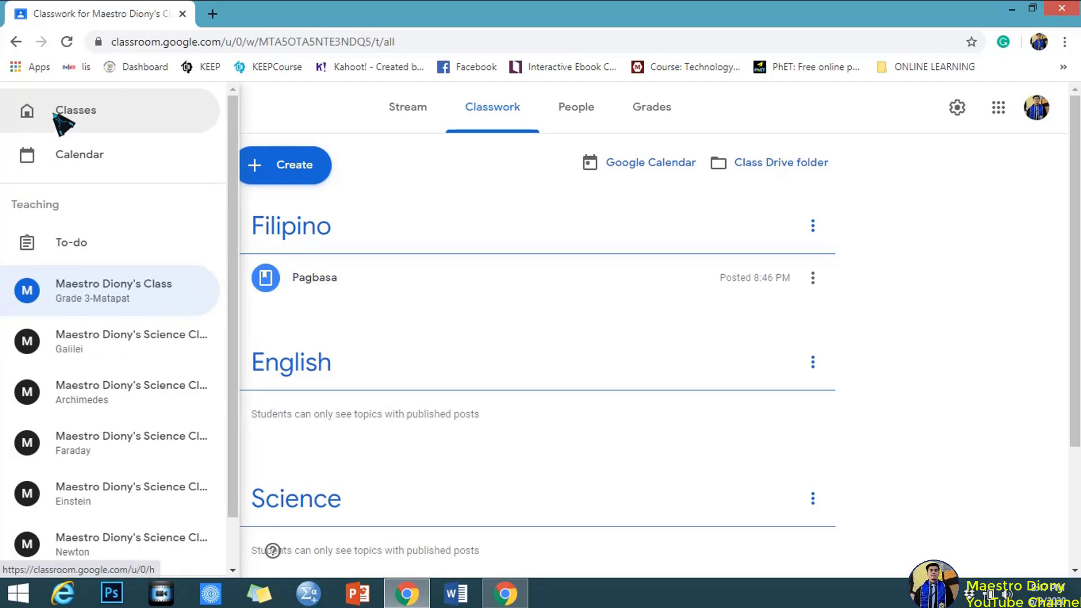
pyautogui.click(56, 115)
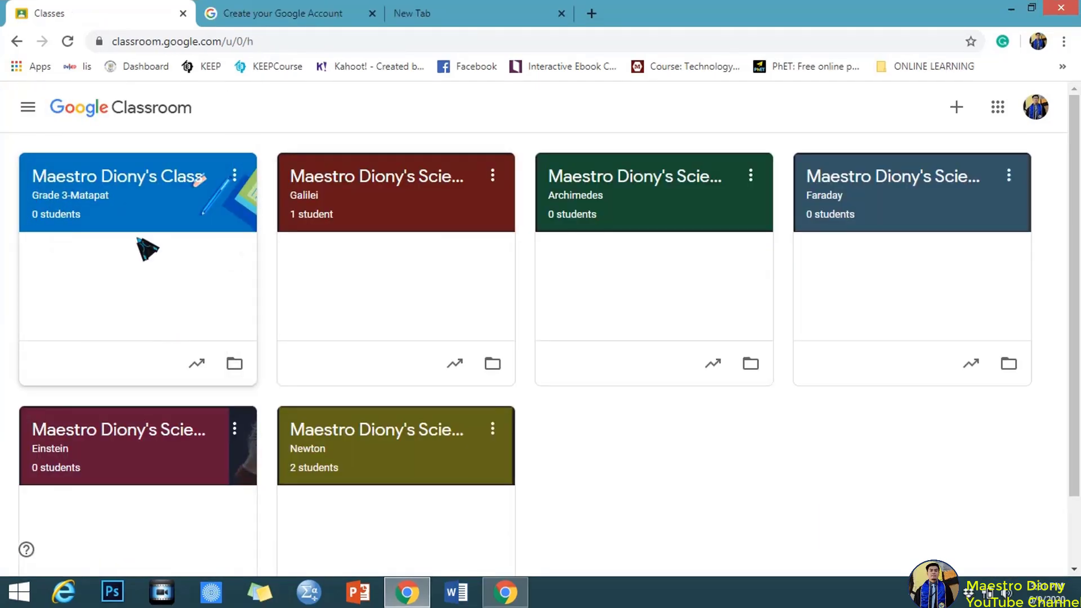